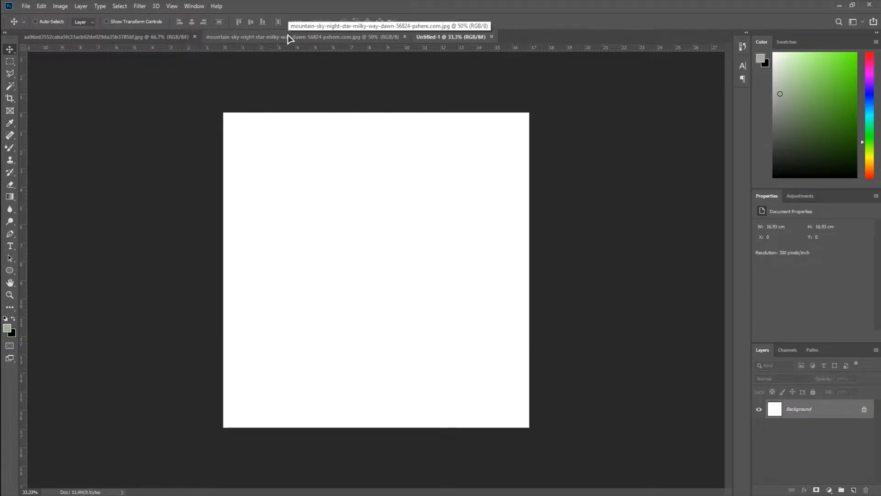
Copy the Calculator window from the old desktop screenshot and paste it into the Untitled-1 document.
click(64, 39)
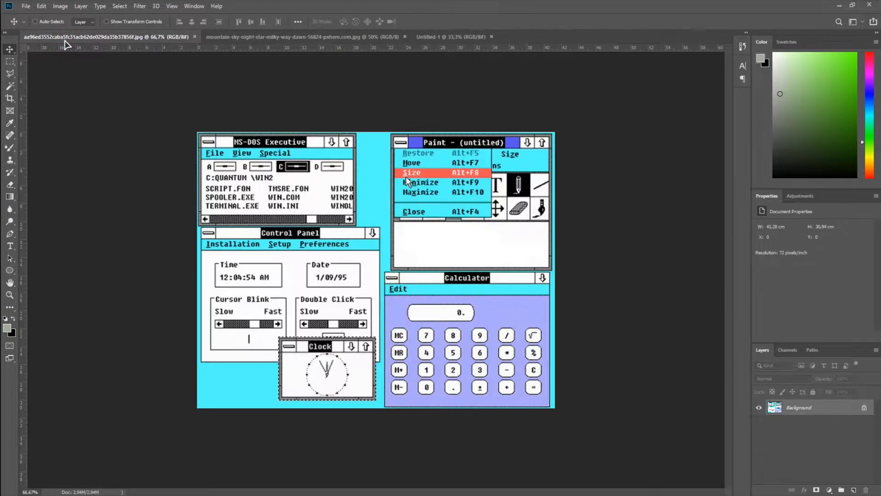
click(10, 61)
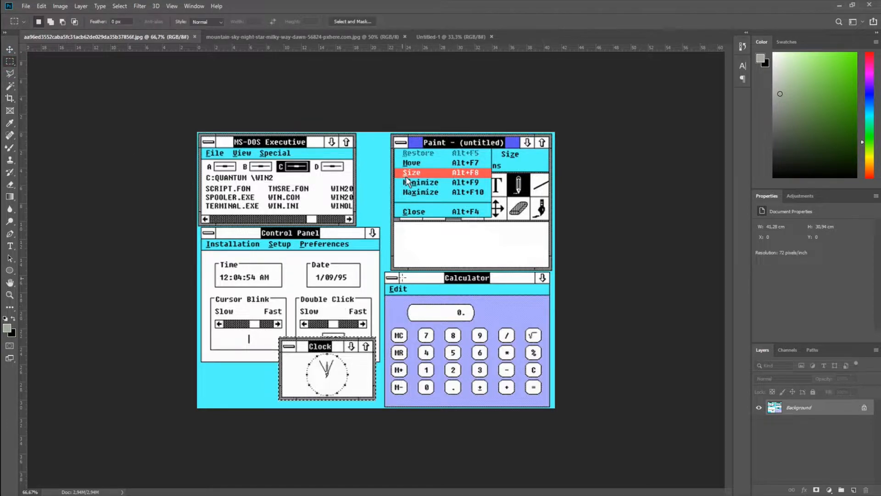
drag(384, 270, 550, 407)
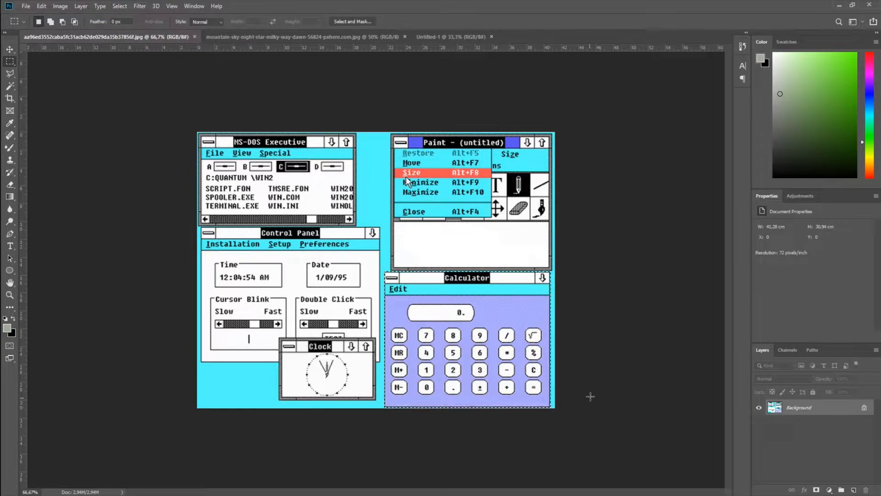
key(ctrl+c)
click(430, 36)
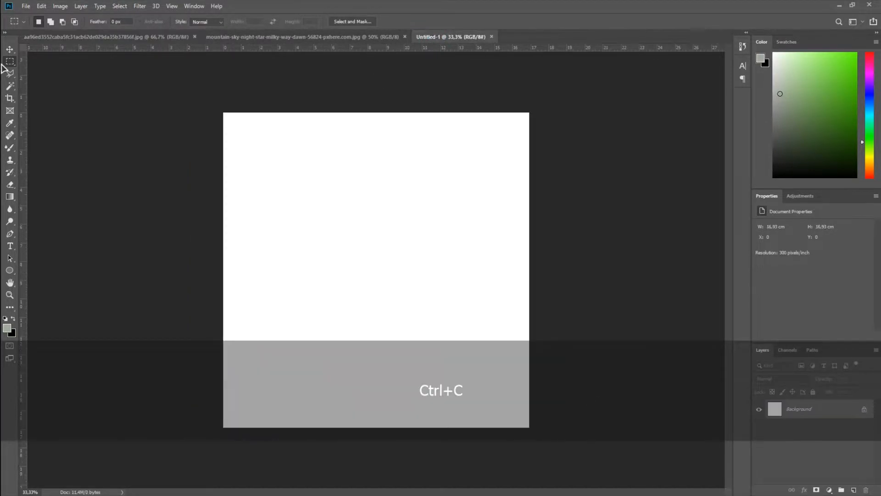
key(v)
key(ctrl+v)
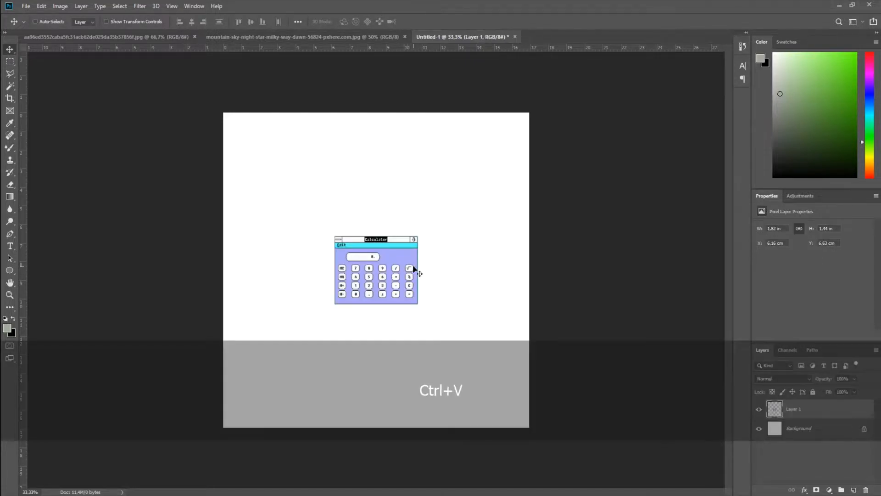
Delete the white Background layer so that only the pasted Calculator layer remains.
click(789, 429)
key(Delete)
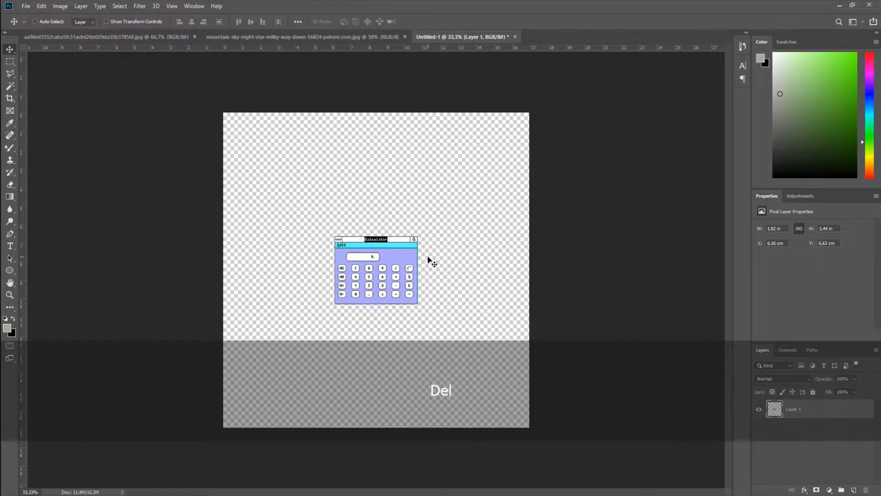
mouse_move(405, 284)
mouse_down()
mouse_move(403, 276)
mouse_move(403, 285)
mouse_up()
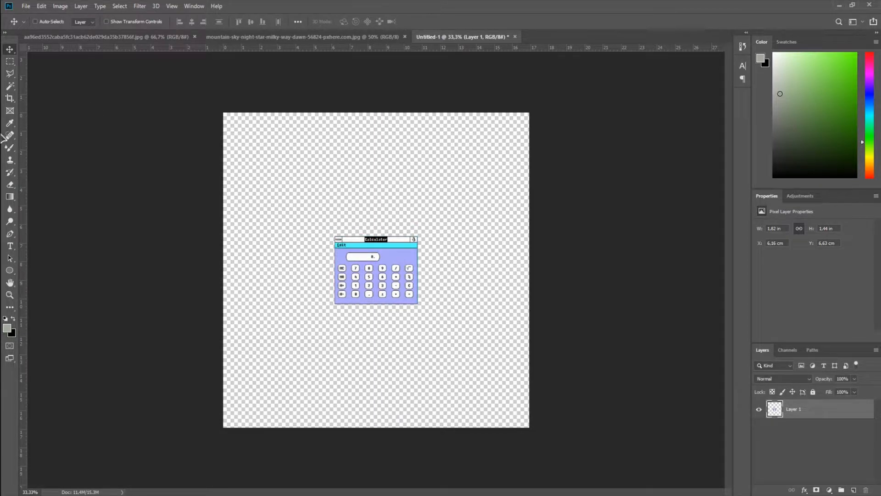
Set up a clean Mixer Brush with the Dry, Heavy Load preset and the Hard Round tip.
drag(12, 152, 51, 174)
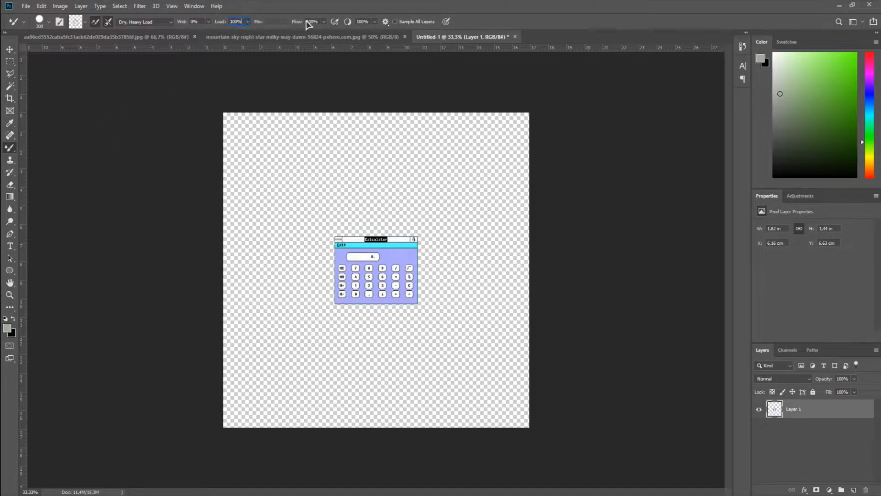
click(125, 24)
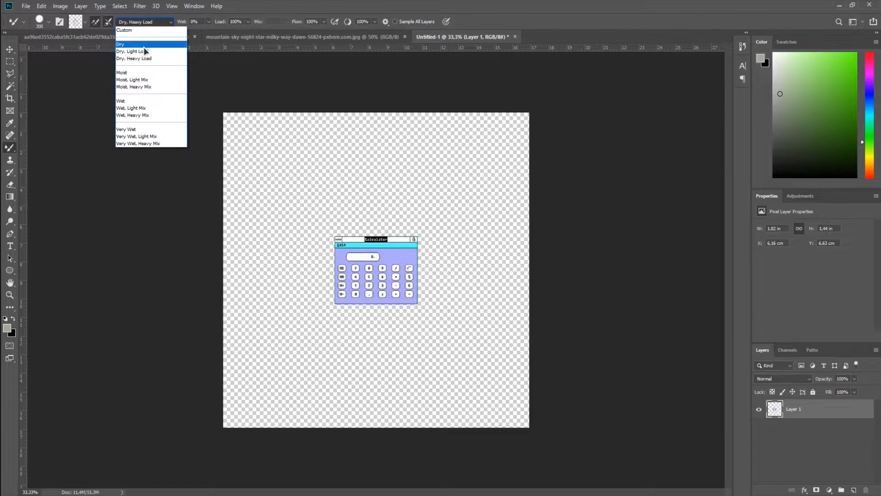
click(143, 60)
click(86, 22)
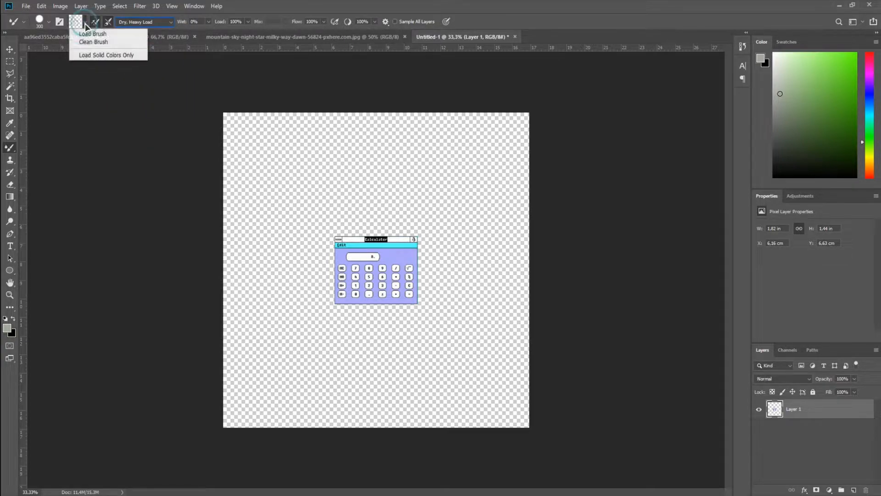
click(87, 43)
right_click(342, 219)
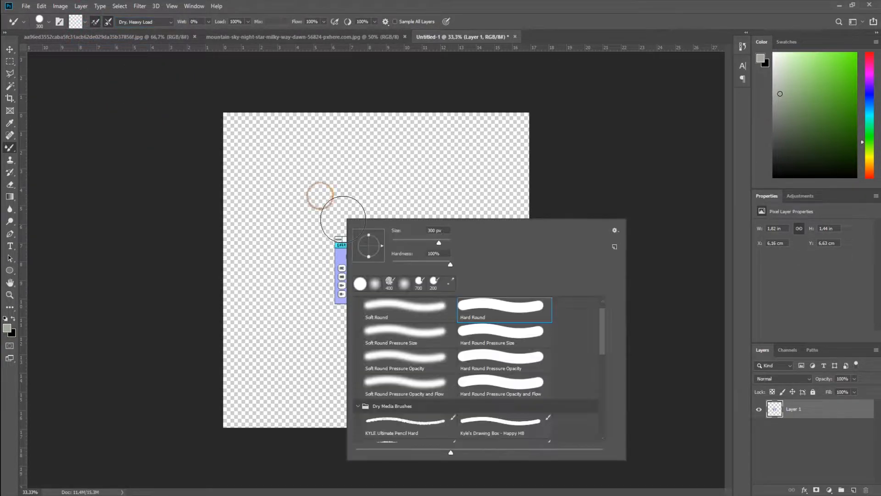
double_click(483, 303)
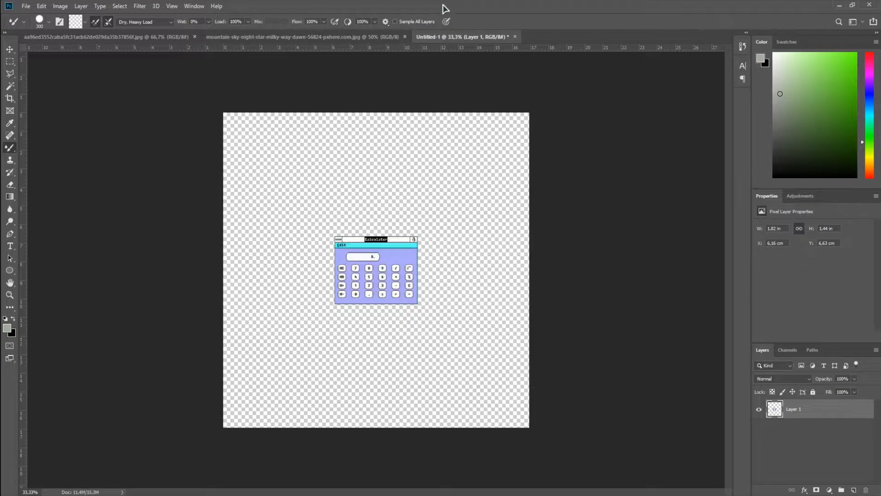
Enlarge the Mixer Brush to 900 px and sample the whole Calculator window as its paint.
key(bracketright)
key(bracketright)
key(bracketright)
key(bracketright)
key(bracketright)
key(bracketright)
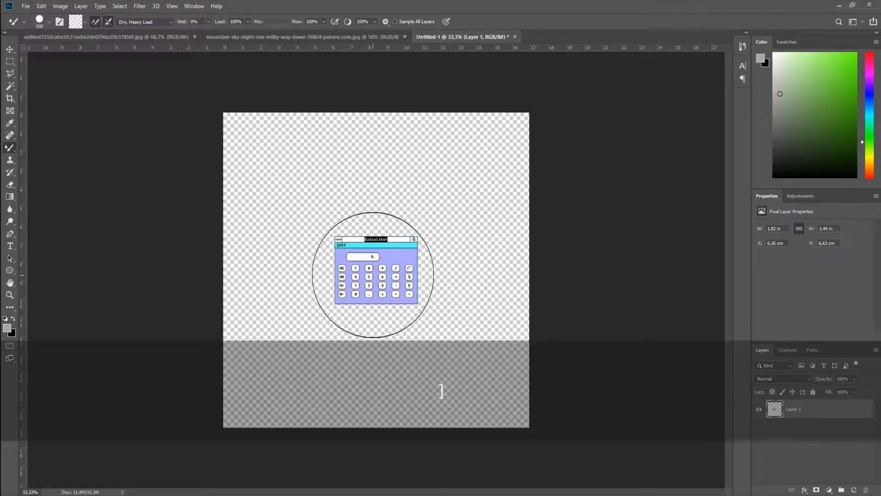
key(alt)
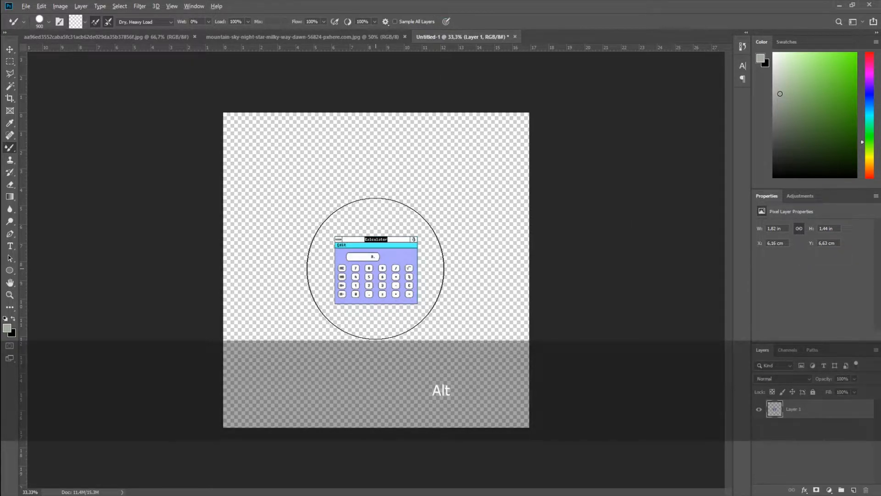
alt+click(375, 268)
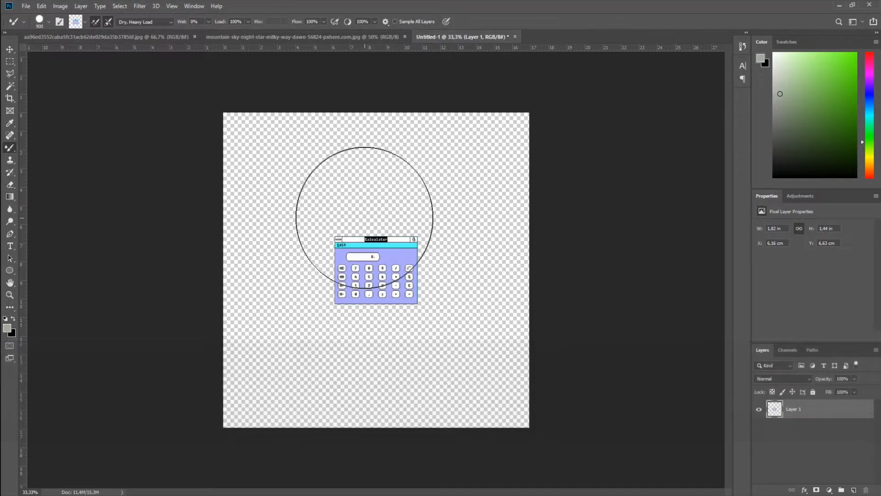
Hide the Calculator layer, add a new layer below it and paint an S-shaped calculator trail with a 500 px brush.
click(852, 489)
drag(804, 408, 803, 440)
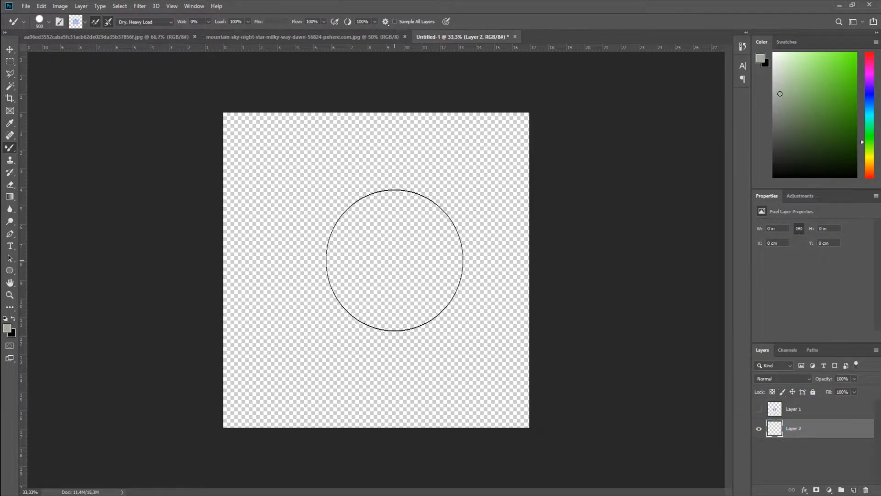
key(bracketleft)
key(bracketleft)
key(bracketleft)
key(bracketleft)
right_click(386, 250)
click(433, 4)
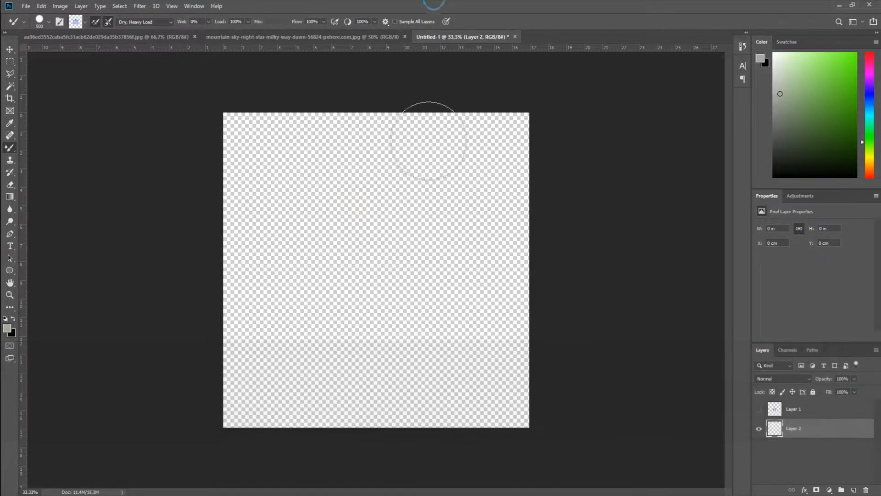
mouse_move(441, 213)
mouse_down()
mouse_move(368, 219)
mouse_move(351, 236)
mouse_move(357, 253)
mouse_move(437, 275)
mouse_move(409, 318)
mouse_move(344, 341)
mouse_move(279, 337)
mouse_up()
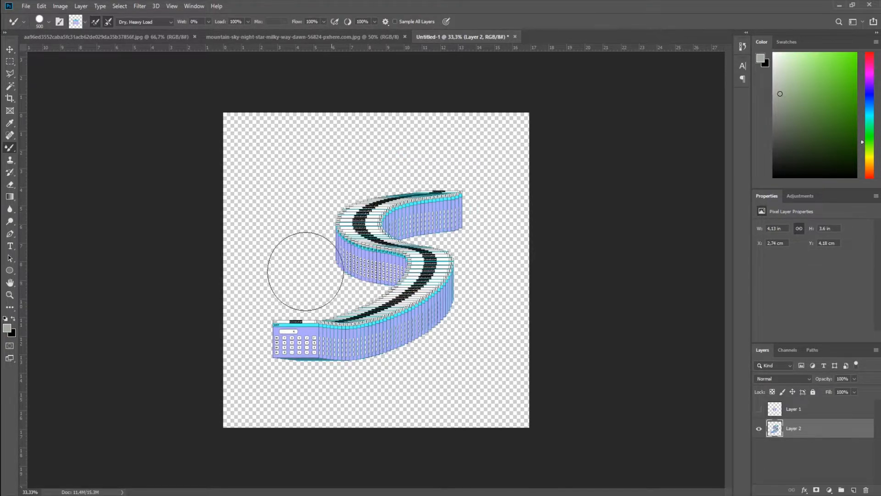
click(10, 49)
mouse_move(419, 261)
mouse_down()
mouse_move(419, 248)
mouse_move(418, 262)
mouse_up()
Replace the selection in the desktop screenshot with the Paint window, copy it and paste it into Untitled-1.
click(256, 37)
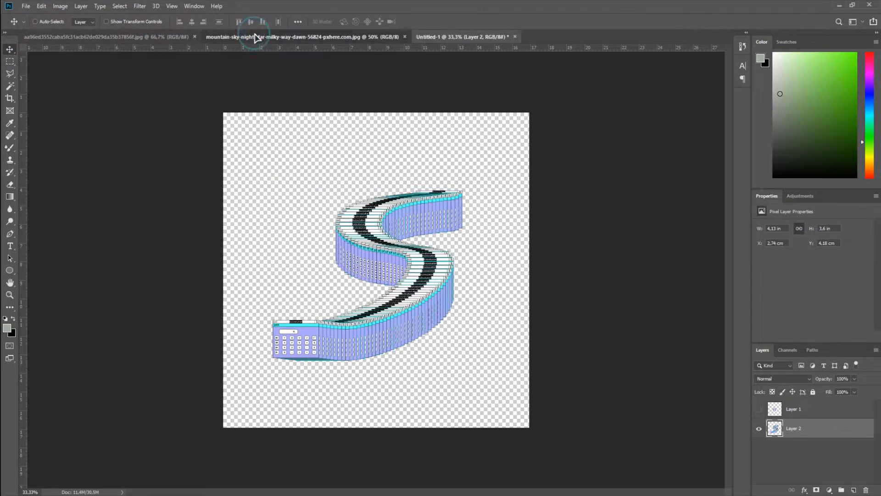
click(138, 36)
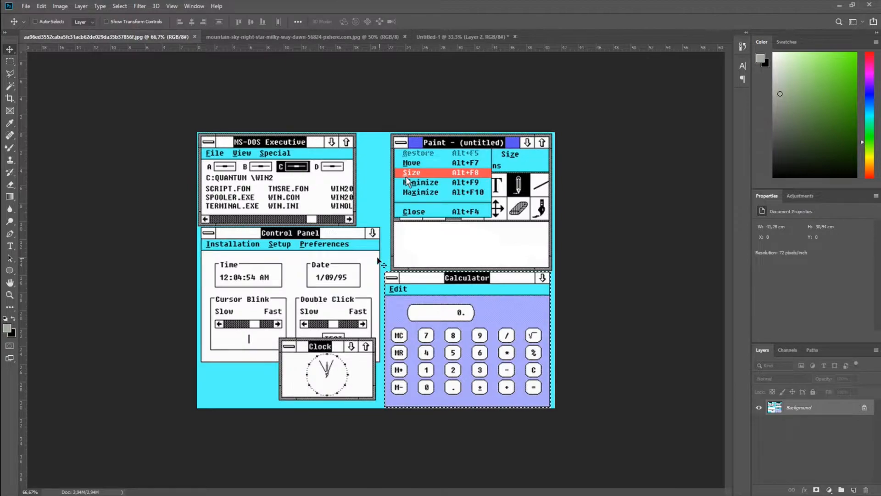
key(ctrl+d)
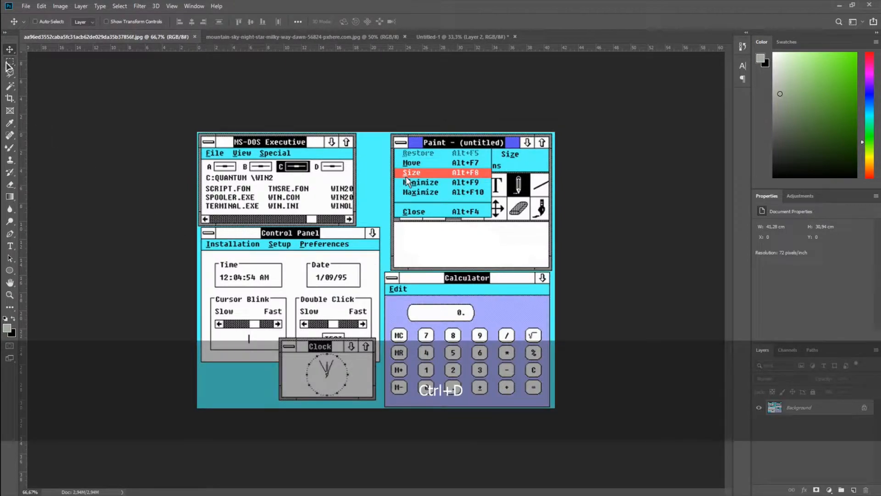
click(8, 64)
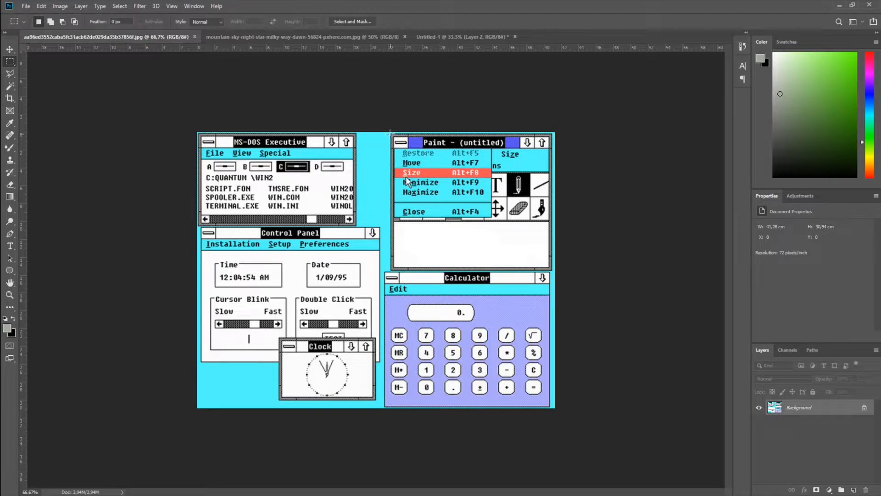
mouse_move(390, 132)
mouse_down()
mouse_move(453, 258)
mouse_move(552, 269)
mouse_up()
key(ctrl+c)
click(441, 36)
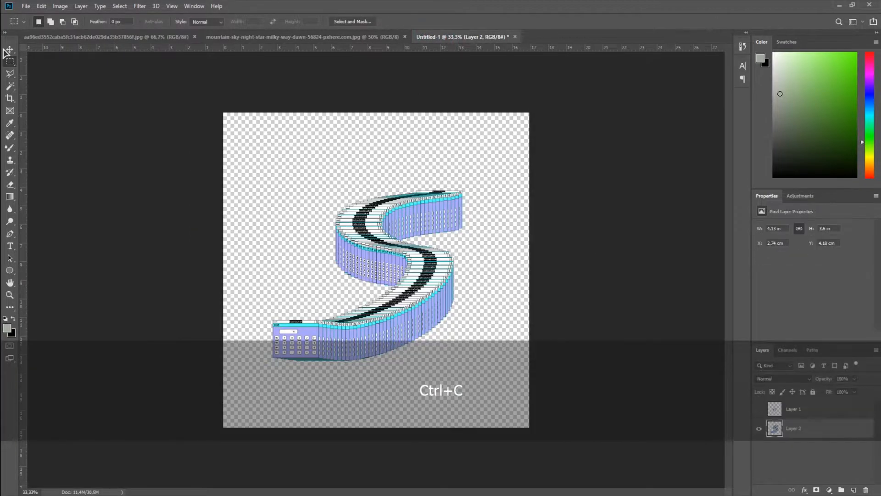
key(ctrl+v)
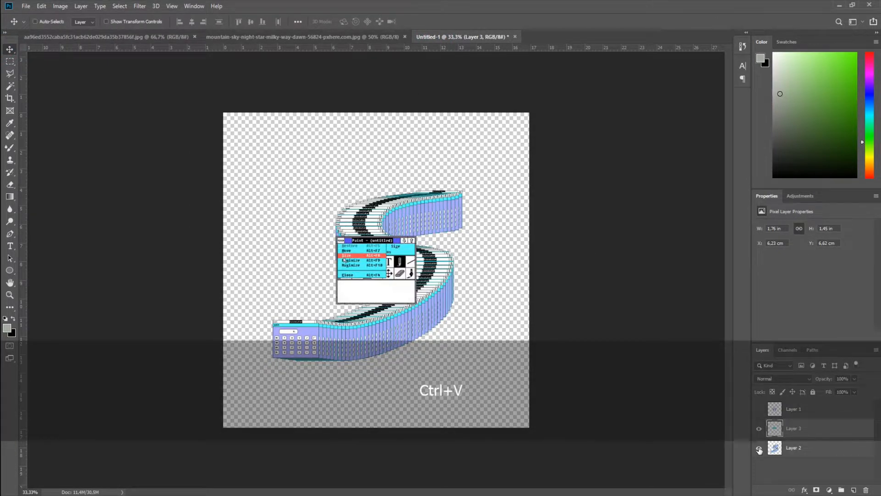
Hide the S-shaped trail layer and delete the original Calculator layer.
click(758, 448)
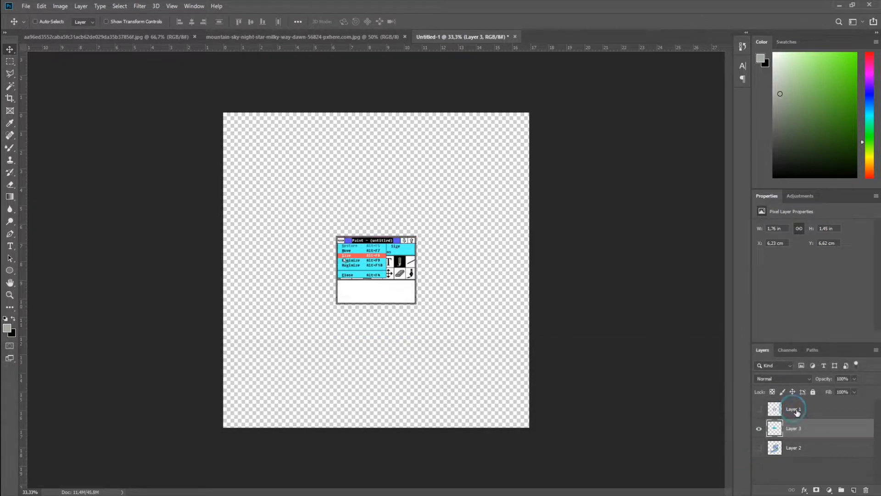
click(799, 409)
key(Delete)
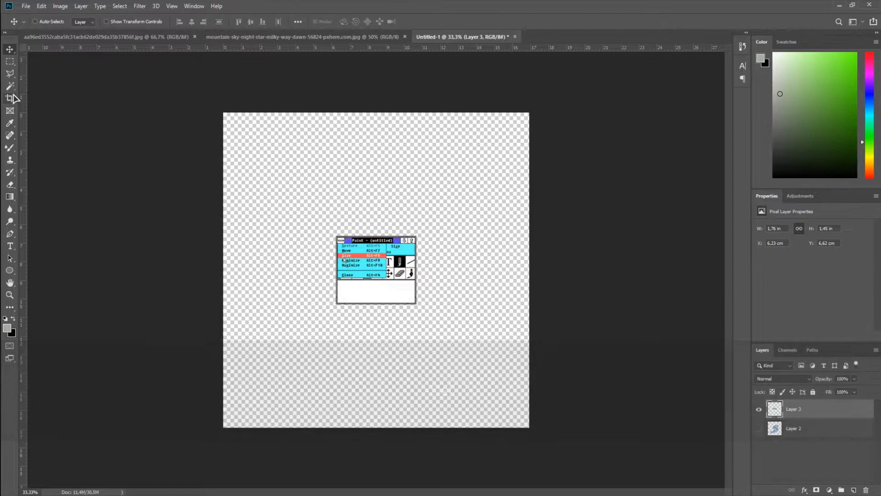
Enlarge the Mixer Brush to 800 px and sample the whole pasted Paint window.
click(10, 148)
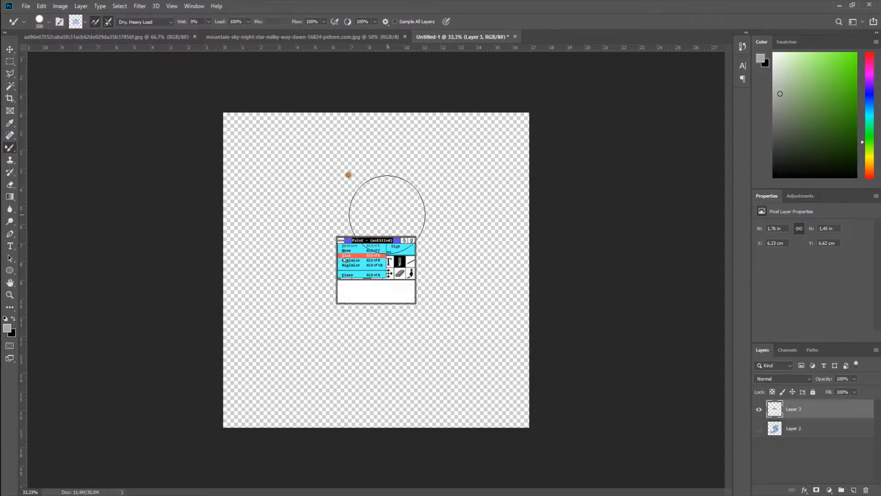
right_click(388, 211)
click(389, 5)
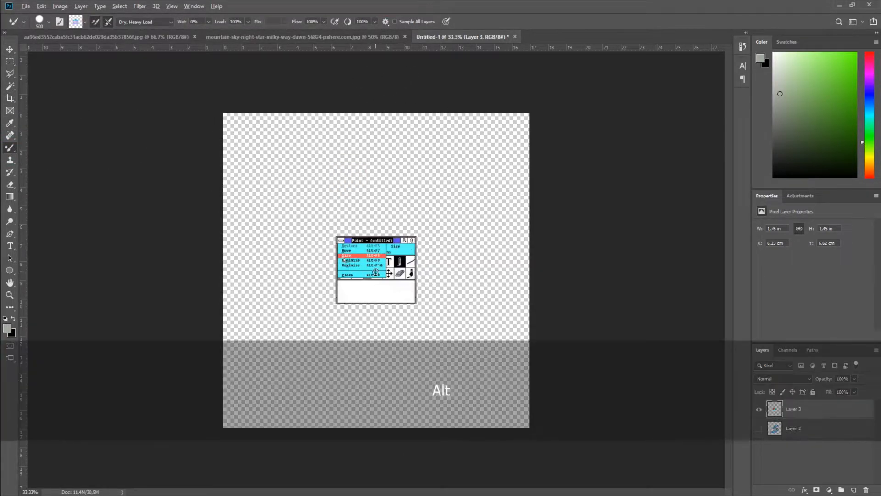
key(bracketright)
key(bracketright)
key(bracketright)
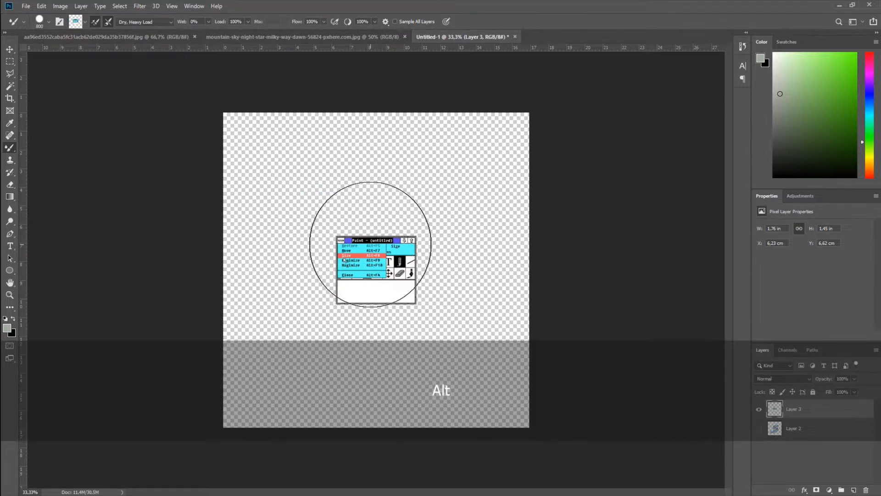
Hide the Paint window layer, show the S-shaped trail layer and add a new layer above the trail.
click(758, 409)
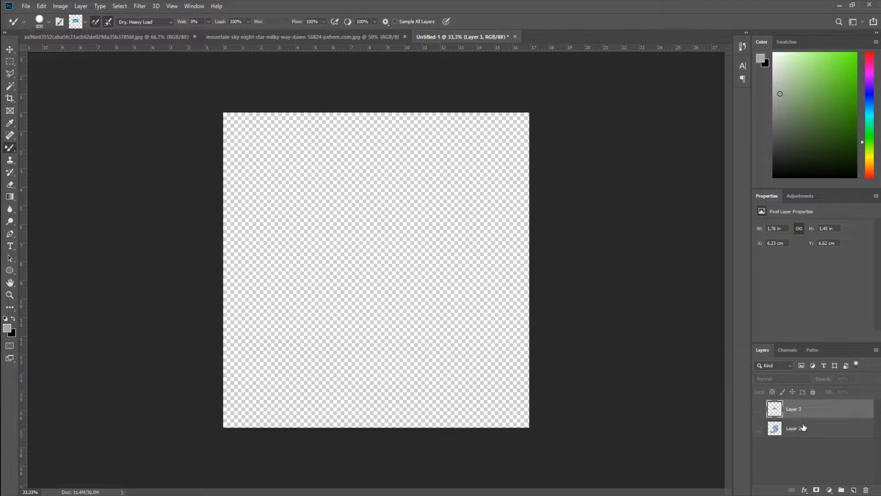
click(775, 428)
click(759, 428)
click(854, 490)
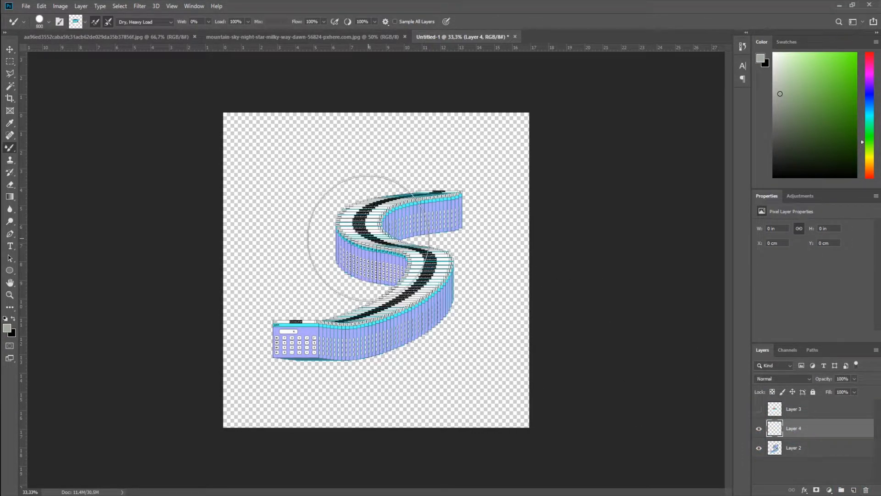
Paint an arching Paint-window trail from the canvas's upper left to its lower right with a 500 px brush.
key(bracketleft)
key(bracketleft)
key(bracketleft)
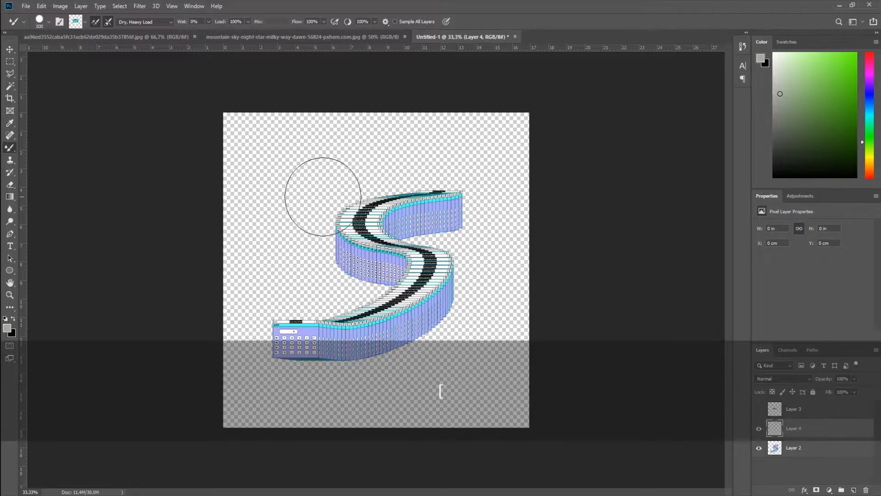
mouse_move(286, 212)
mouse_down()
mouse_move(325, 170)
mouse_move(367, 179)
mouse_move(443, 285)
mouse_up()
drag(457, 350, 468, 388)
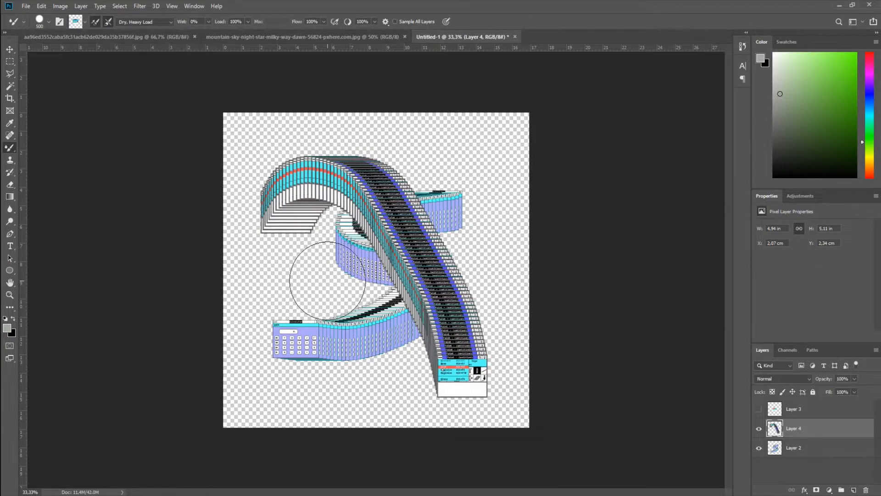
Enlarge the brush to 900 px and paint a short trail of Paint windows over the S shape's lower-left end.
key(bracketright)
key(bracketright)
drag(312, 277, 271, 304)
key(bracketright)
key(bracketright)
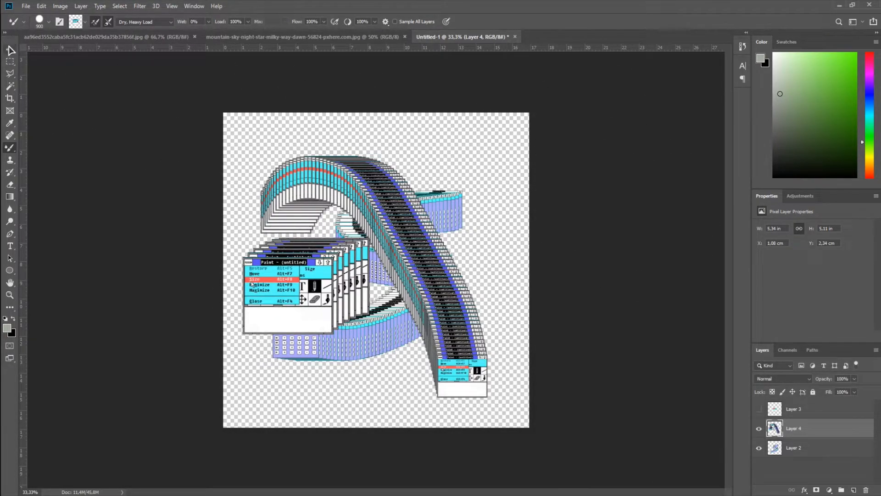
click(10, 50)
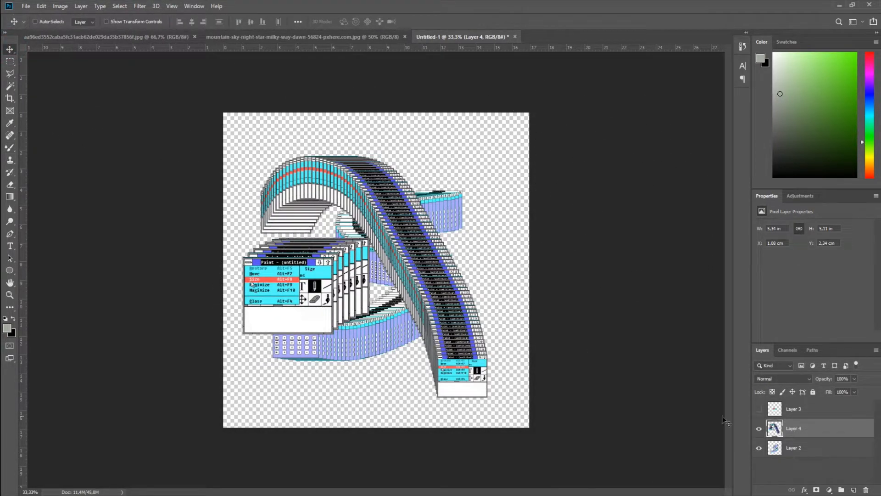
Scale both trail layers together down to about 90% and reposition them around the middle of the canvas.
ctrl+click(793, 447)
drag(430, 276, 441, 274)
key(ctrl+t)
drag(487, 167, 476, 180)
key(Return)
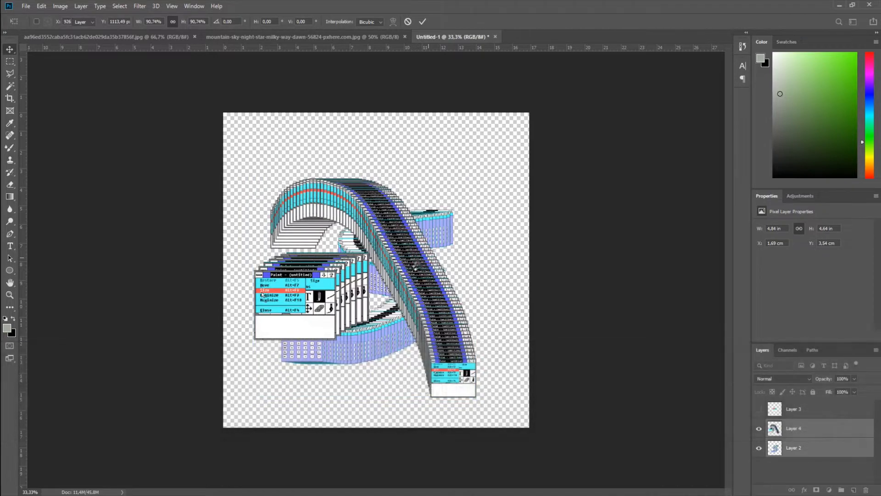
drag(411, 274, 422, 266)
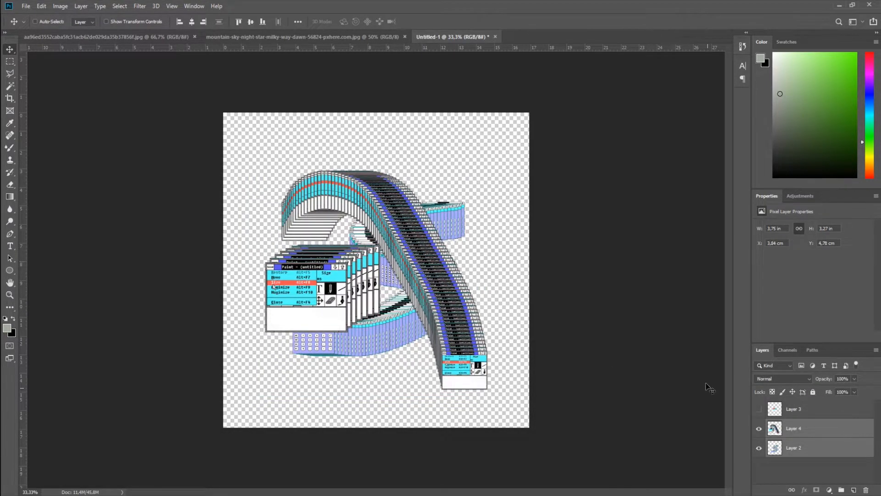
Hide the trail layers, switch to the mountain night-sky photo and duplicate its Background layer.
click(759, 452)
click(323, 39)
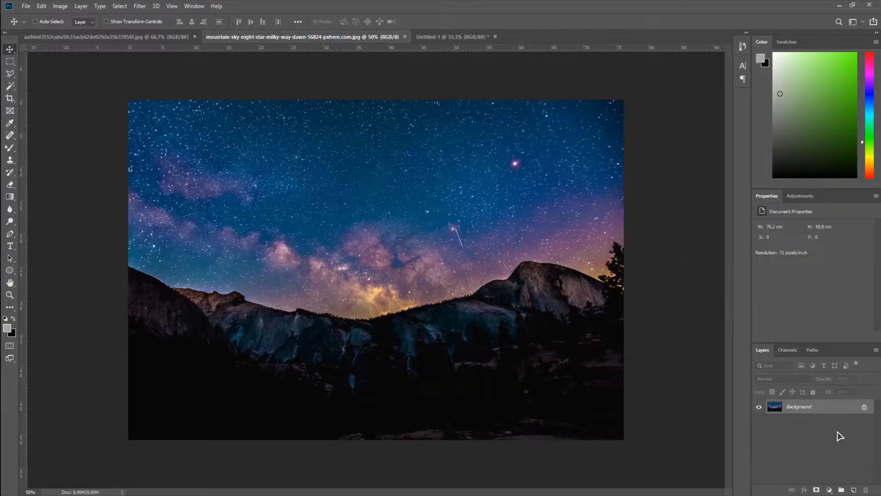
key(ctrl+j)
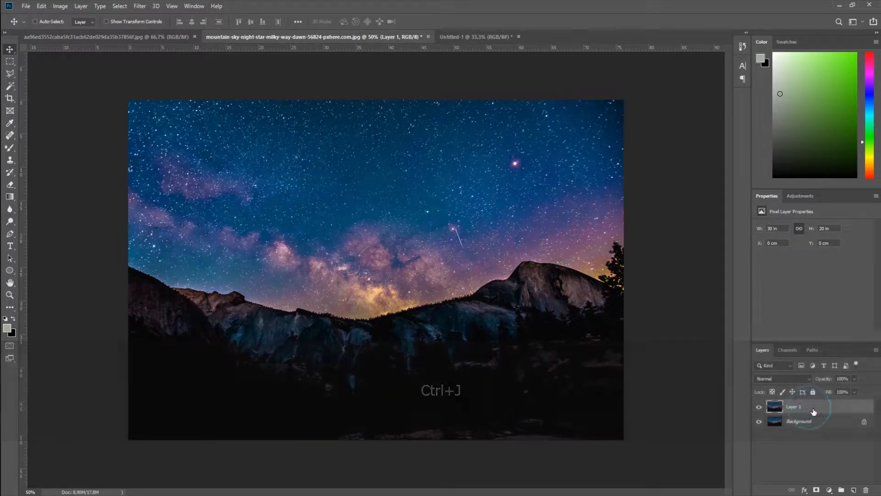
Apply a Gaussian Blur with a radius of 112.9 pixels to the duplicated photo layer.
click(140, 6)
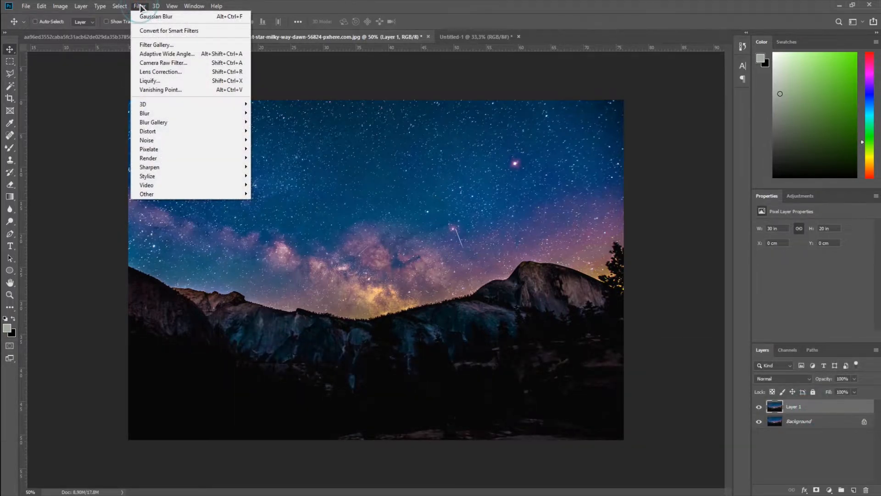
mouse_move(155, 114)
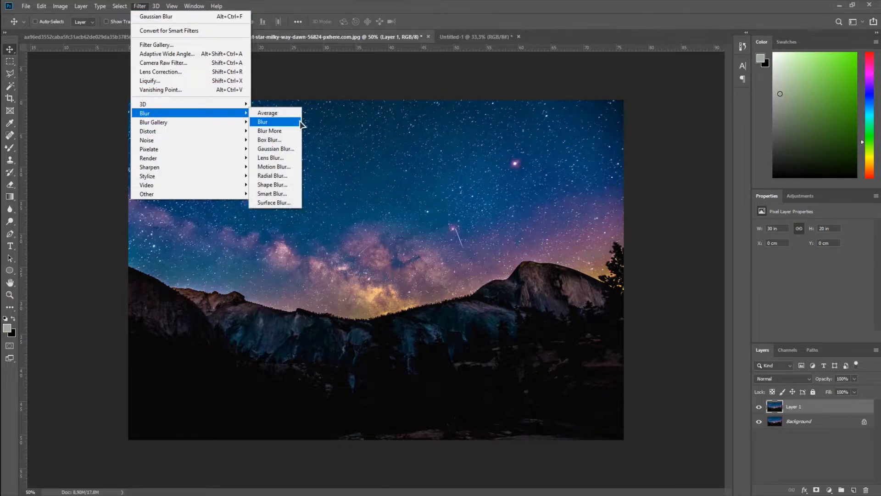
click(291, 149)
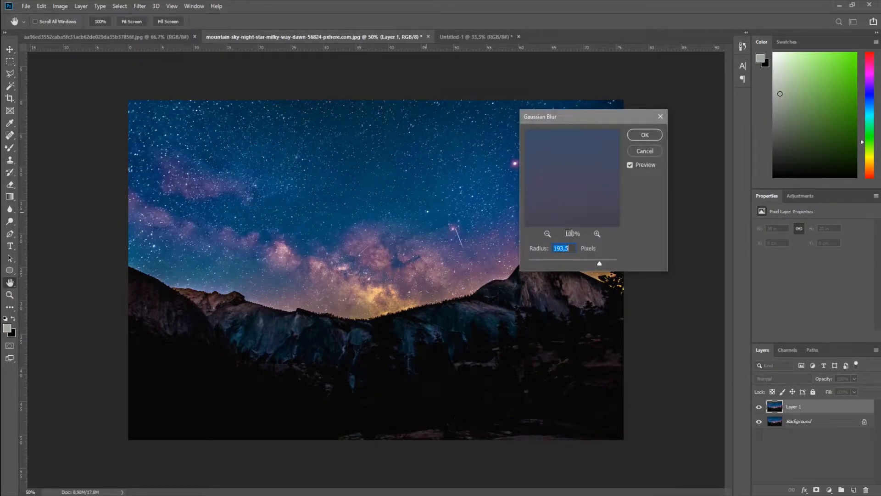
drag(587, 261, 587, 262)
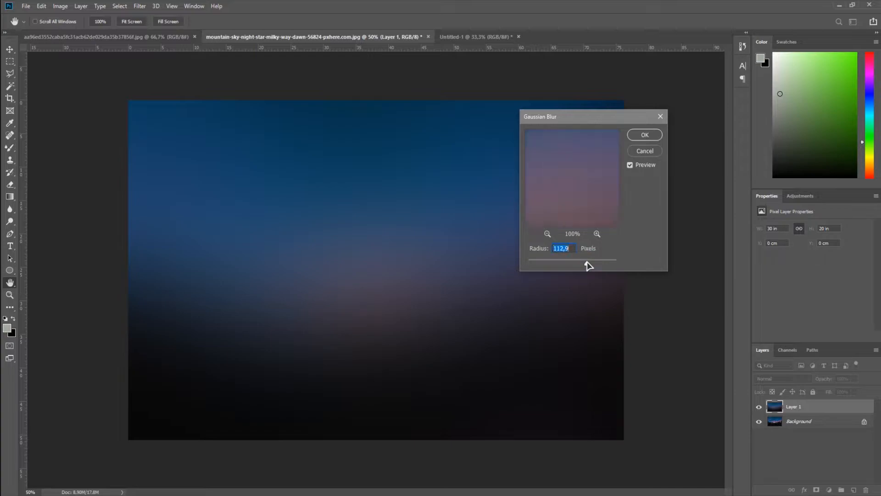
click(644, 134)
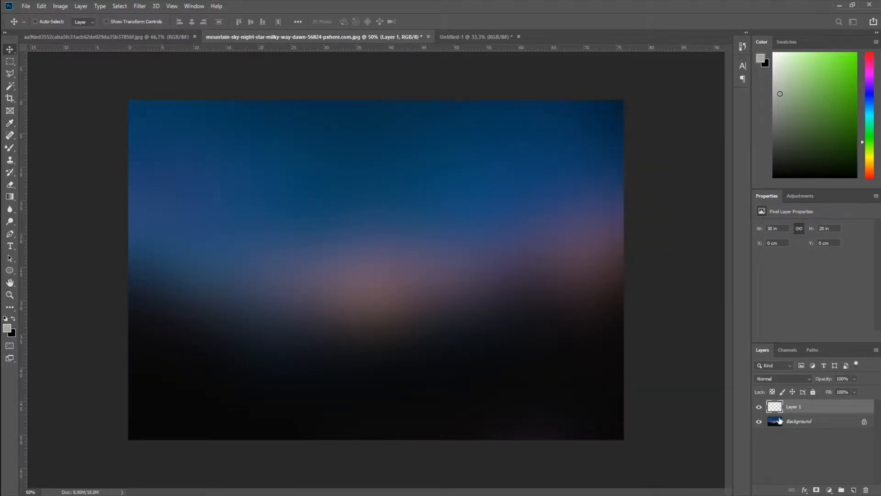
Give the Mixer Brush a Soft Round tip and sample the blurred sky around the pink glow.
click(11, 146)
right_click(388, 261)
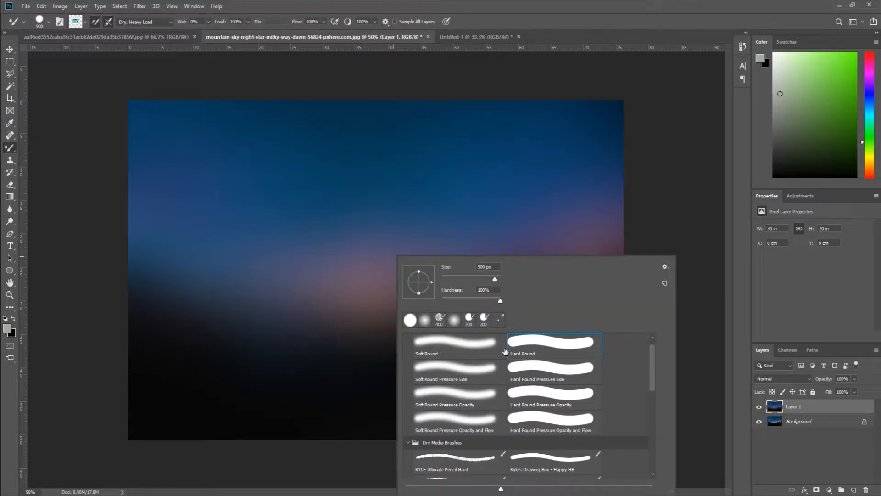
click(456, 345)
click(471, 5)
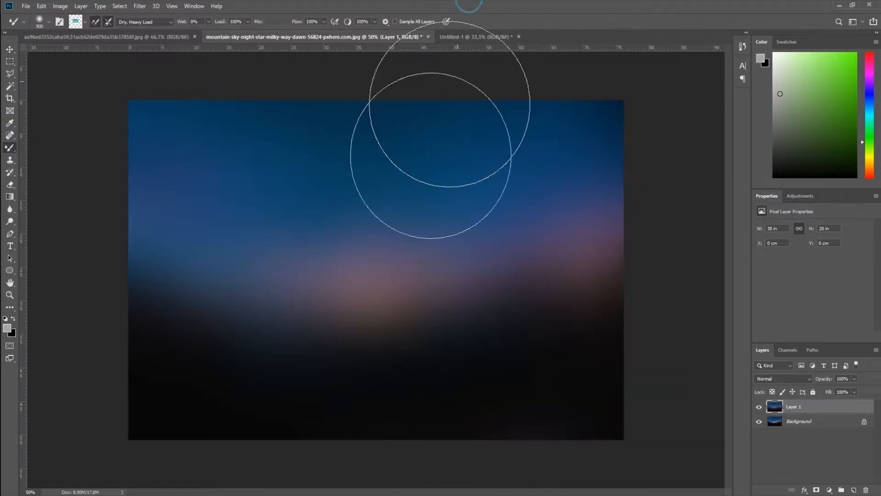
alt+click(383, 257)
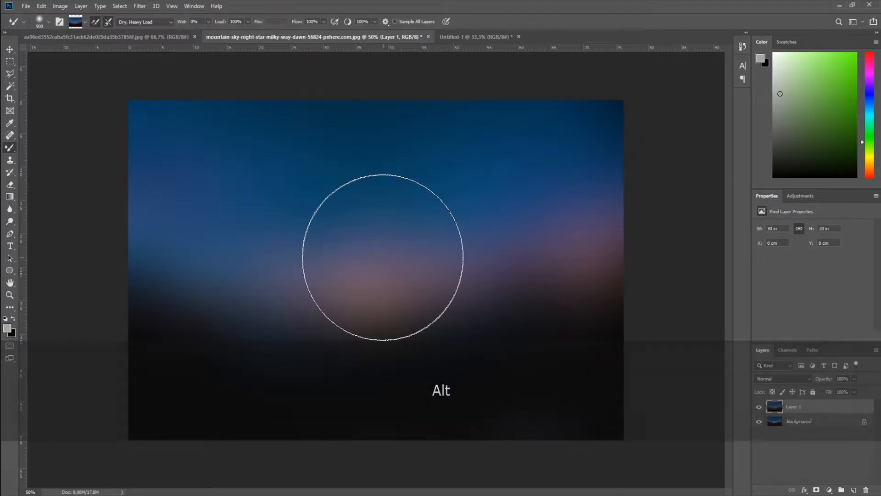
Reduce the Mixer Brush to 300 px and resample the blue-to-pink gradient from the blurred sky.
key(bracketleft)
key(bracketleft)
key(bracketleft)
key(bracketleft)
key(bracketleft)
key(bracketleft)
key(alt)
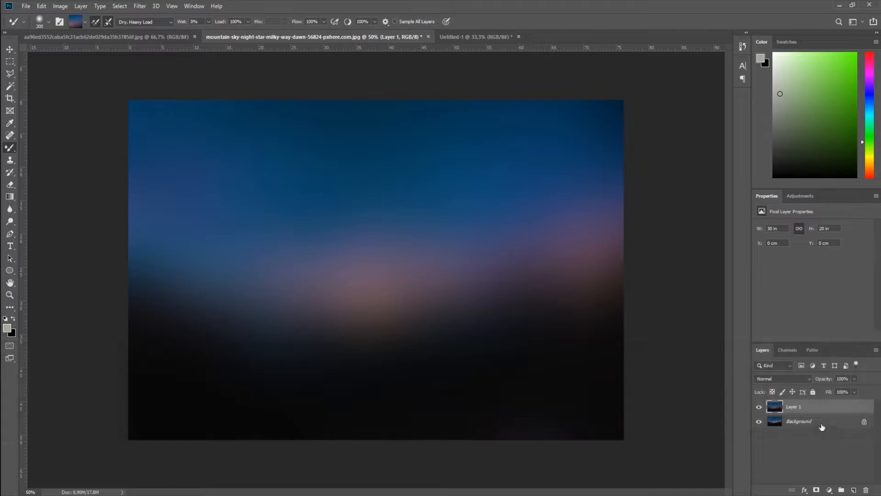
Hide the blurred layer and paint a large S-shaped tube on a new layer above Background with a 300 px Hard Round tip.
click(798, 421)
click(853, 490)
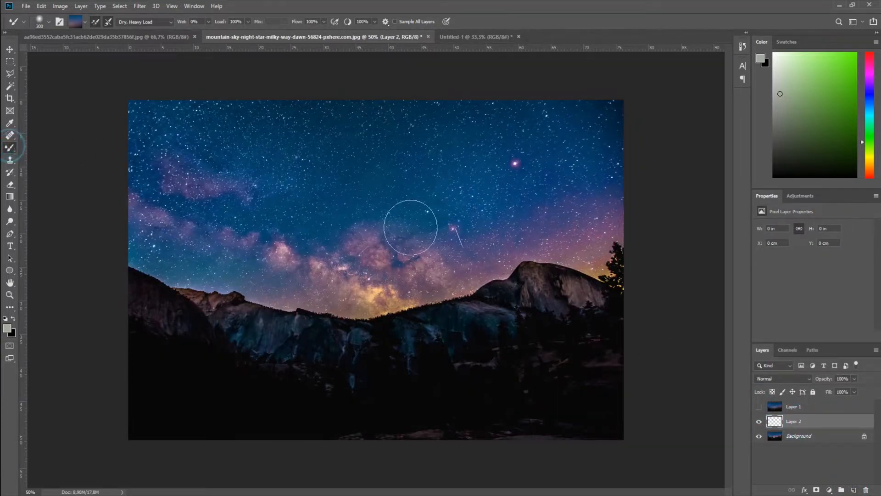
right_click(418, 236)
click(575, 328)
drag(458, 220, 263, 356)
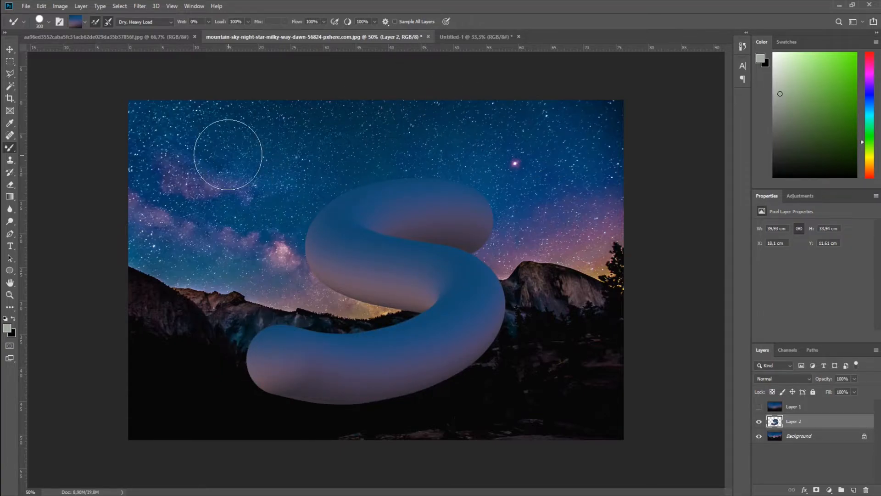
Paint a curved tube over the sky's left side and a smaller S-shaped one at the upper right with a 150 px brush.
click(188, 166)
drag(212, 161, 223, 260)
key(bracketleft)
key(bracketleft)
key(bracketleft)
key(bracketleft)
mouse_move(562, 137)
mouse_down()
mouse_move(524, 156)
mouse_move(540, 180)
mouse_move(568, 195)
mouse_move(563, 234)
mouse_move(539, 241)
mouse_up()
Paint a Z shape of three connected straight tubes above the center of the large S.
click(306, 142)
shift+click(442, 142)
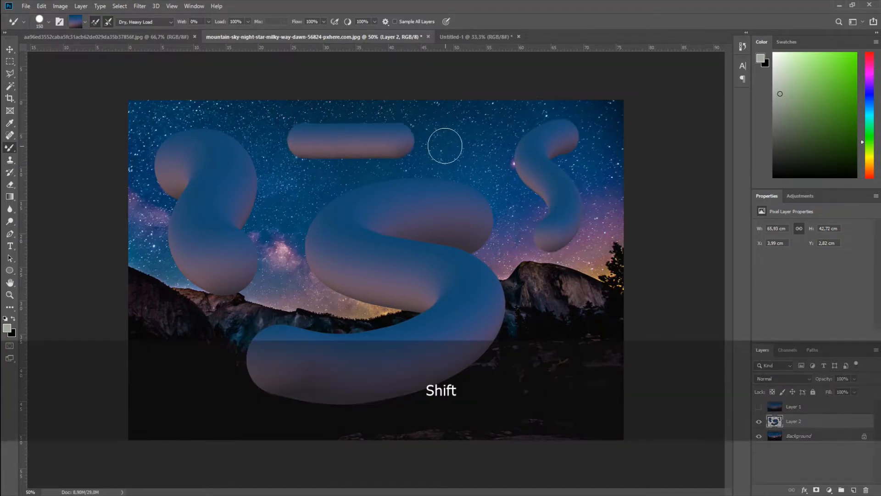
shift+click(316, 226)
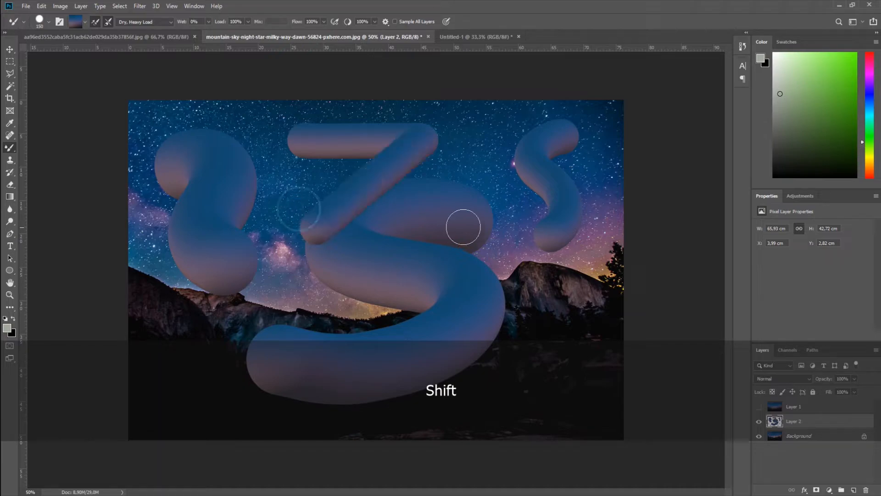
shift+click(464, 226)
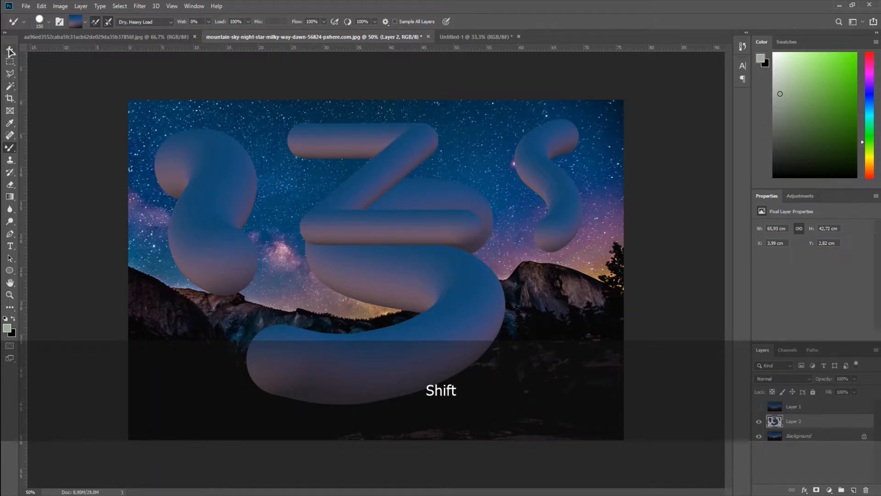
Switch back to the Untitled-1 document and add a new layer at the top of the stack.
click(10, 50)
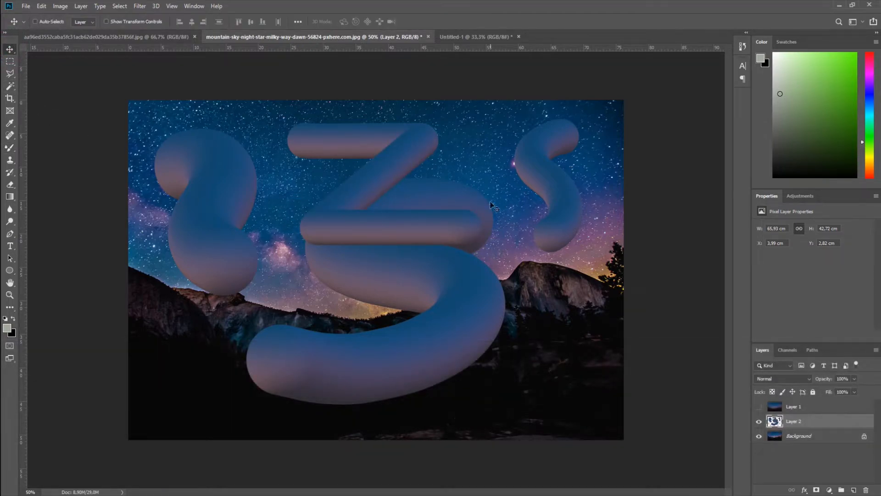
click(458, 36)
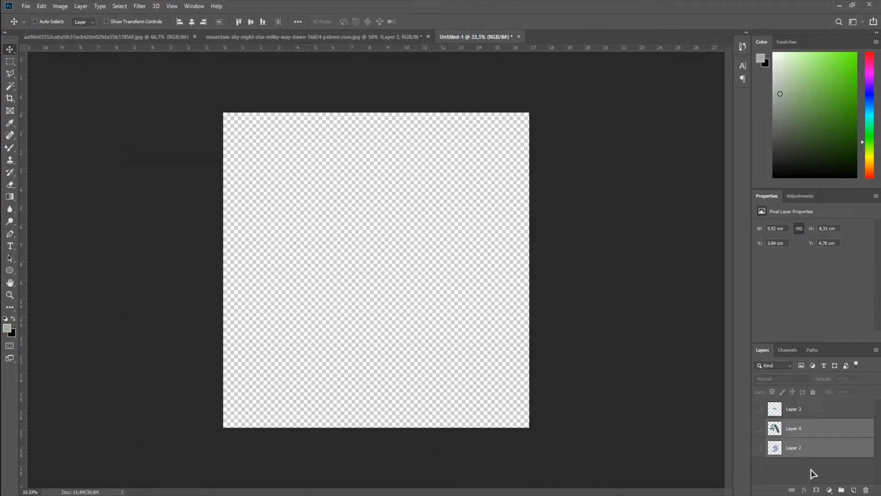
click(851, 490)
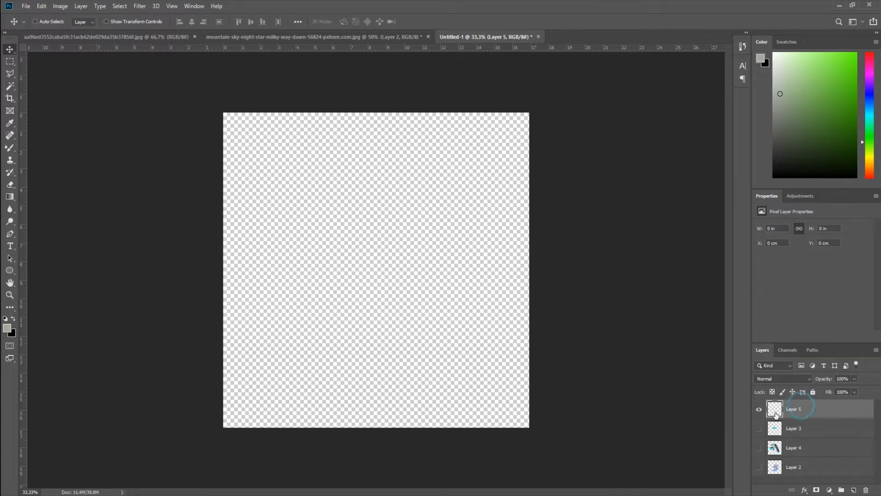
Set the foreground color to bright green, 55ff00.
click(7, 329)
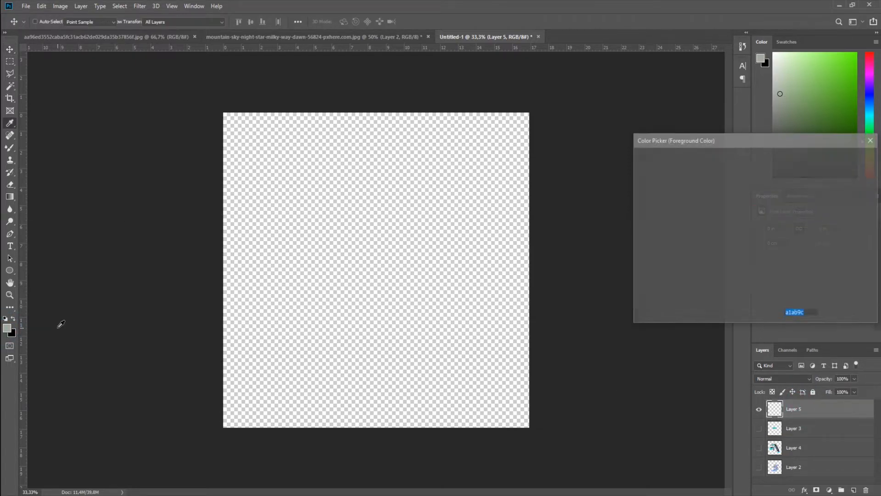
drag(710, 183, 857, 157)
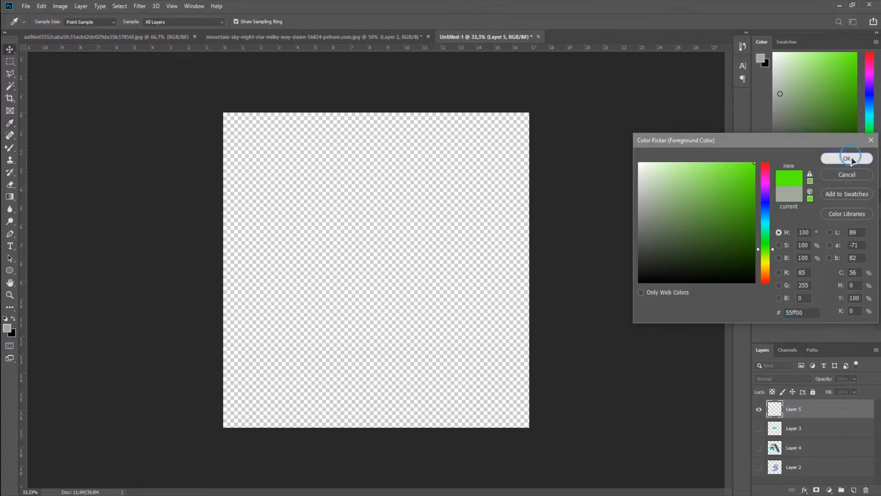
click(846, 158)
Make a circular selection about 2.25 in wide in the canvas's upper left area, fill it with green and deselect.
right_click(10, 62)
click(41, 71)
drag(275, 161, 379, 265)
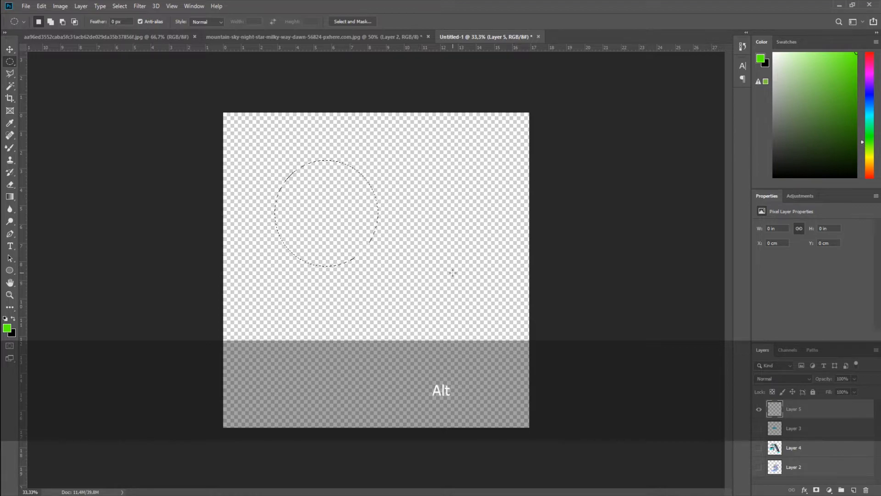
key(alt+BackSpace)
key(ctrl+d)
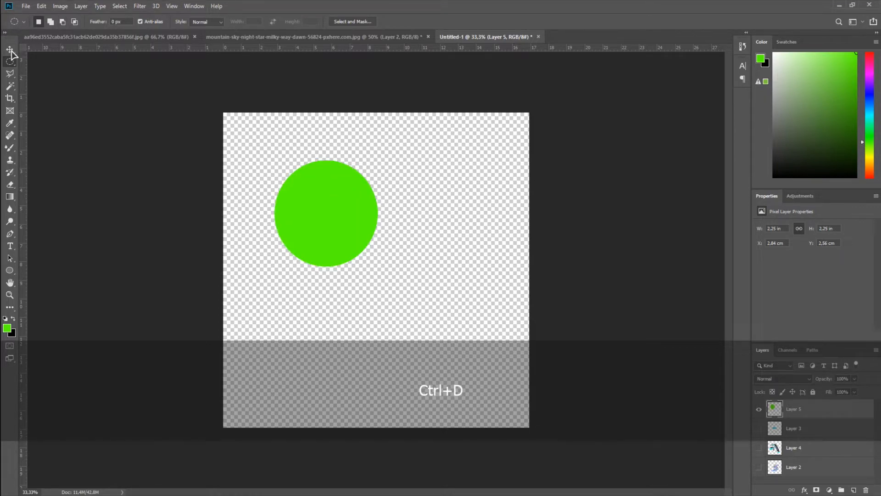
Duplicate the green circle down and to the right, and fill the copy with magenta ff00f6.
click(10, 51)
drag(346, 221, 423, 268)
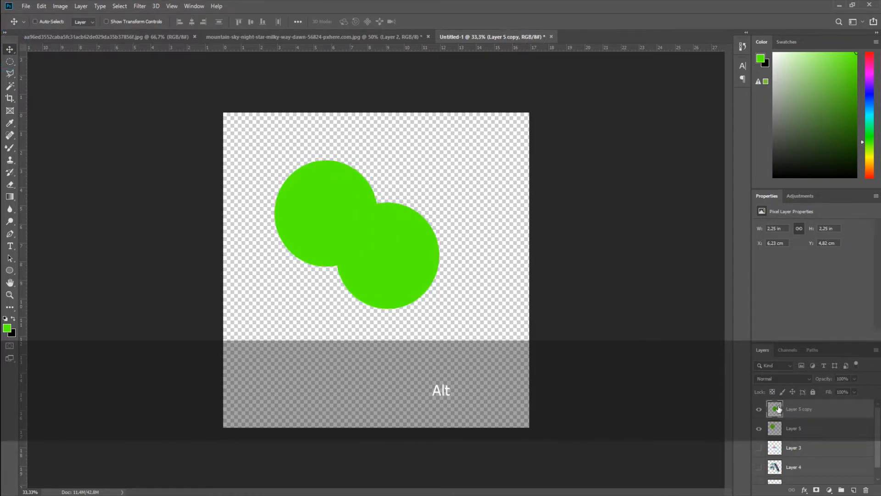
click(7, 329)
click(765, 182)
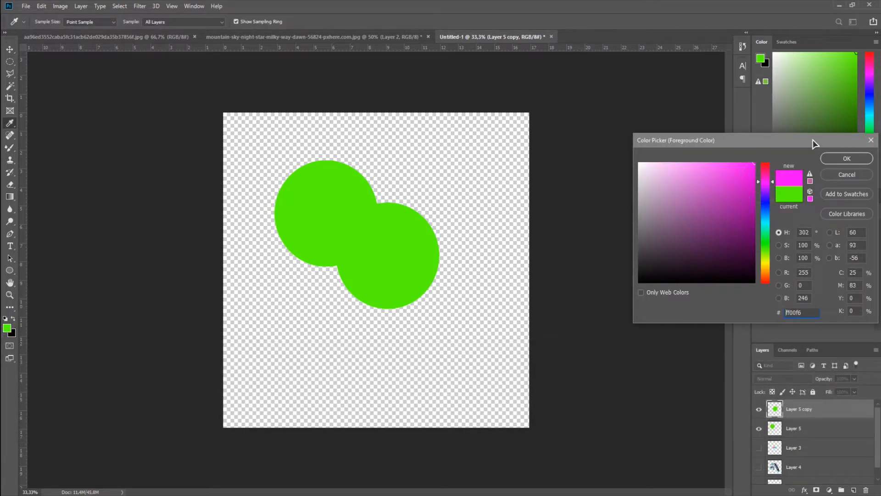
click(844, 158)
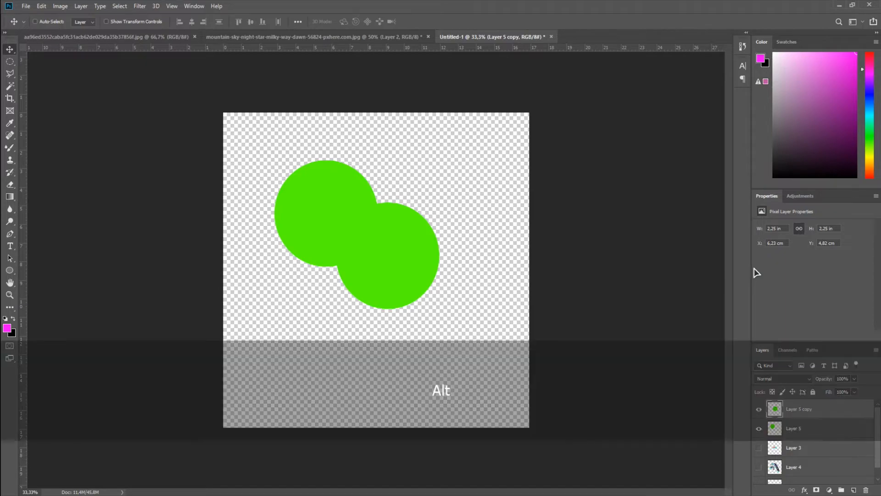
key(alt+BackSpace)
key(ctrl+z)
key(alt+BackSpace)
key(ctrl+d)
Duplicate the magenta circle to the lower left and fill the copy with yellow deff00.
drag(378, 249, 304, 283)
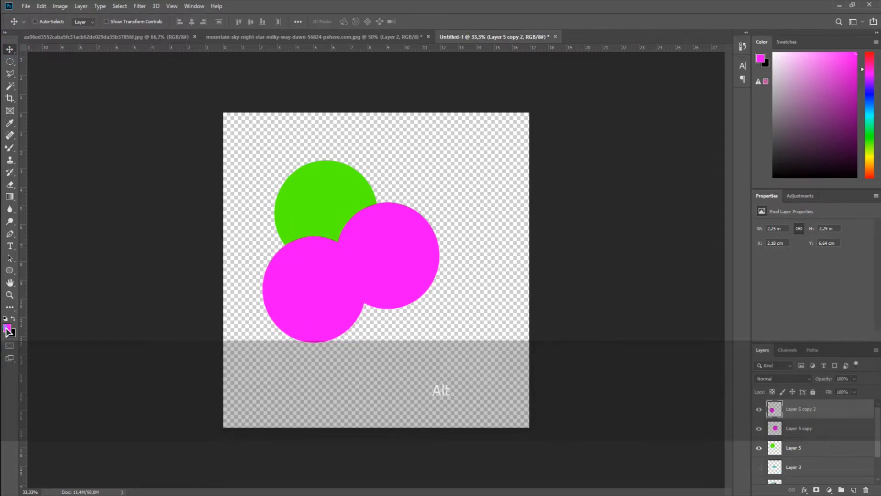
click(7, 326)
click(766, 261)
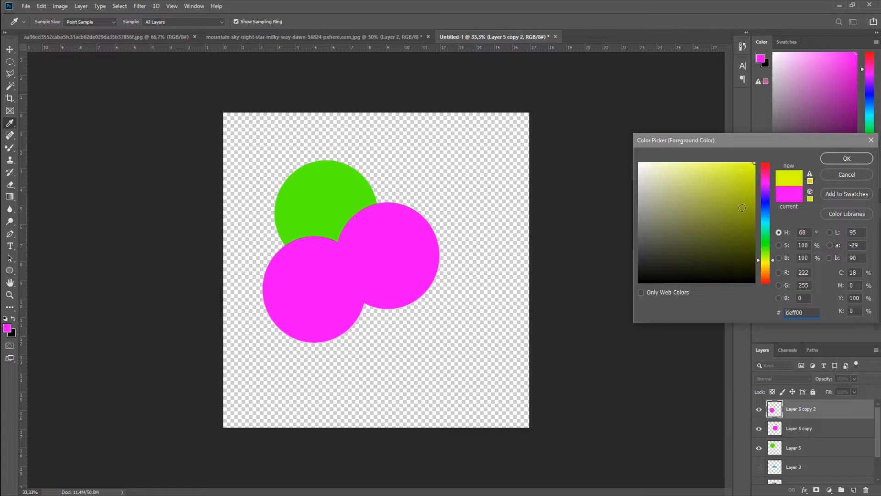
click(846, 159)
ctrl+click(775, 410)
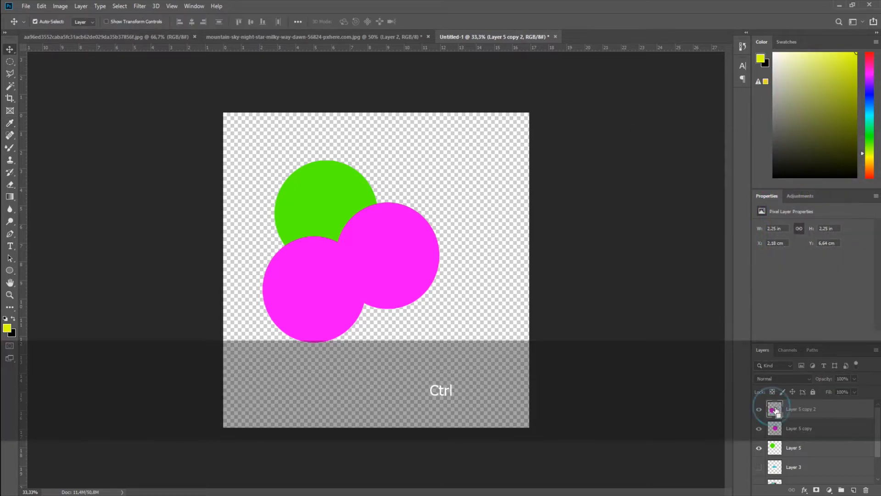
key(alt+BackSpace)
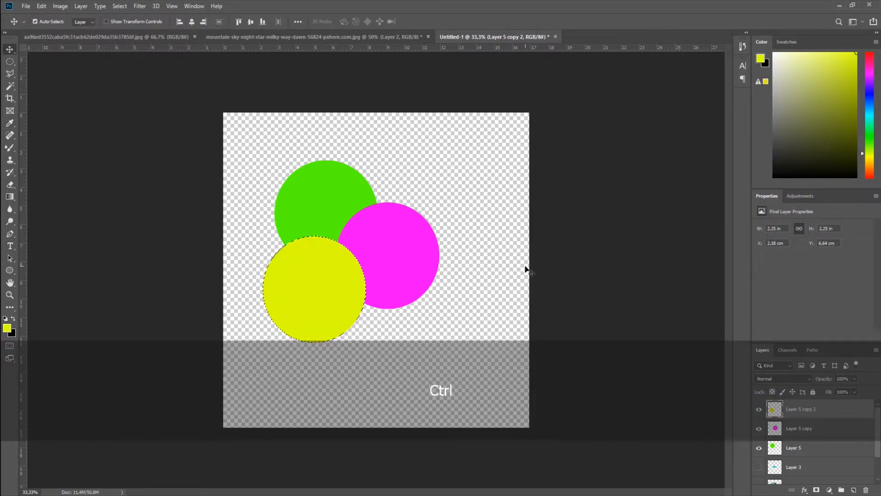
Duplicate the yellow circle to the canvas's upper left and fill the copy with blue.
drag(344, 307, 275, 192)
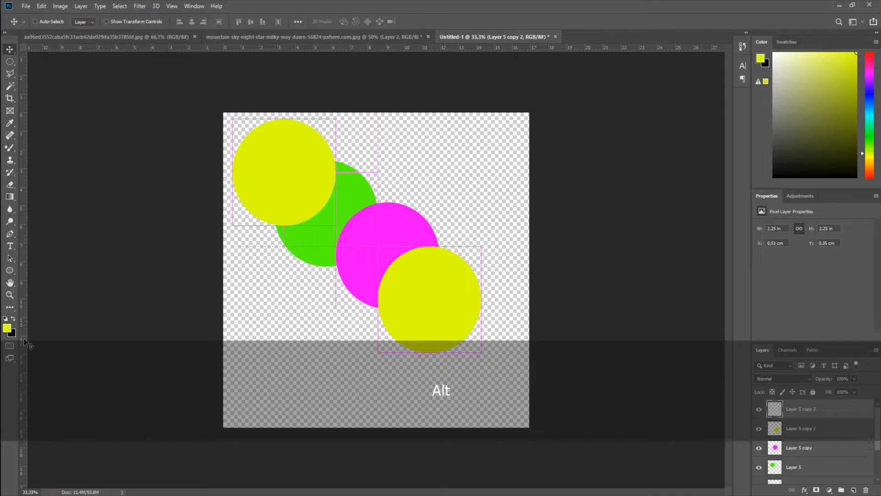
click(7, 327)
click(765, 209)
mouse_move(741, 192)
mouse_down()
mouse_move(735, 197)
mouse_move(734, 145)
mouse_up()
click(847, 158)
key(ctrl)
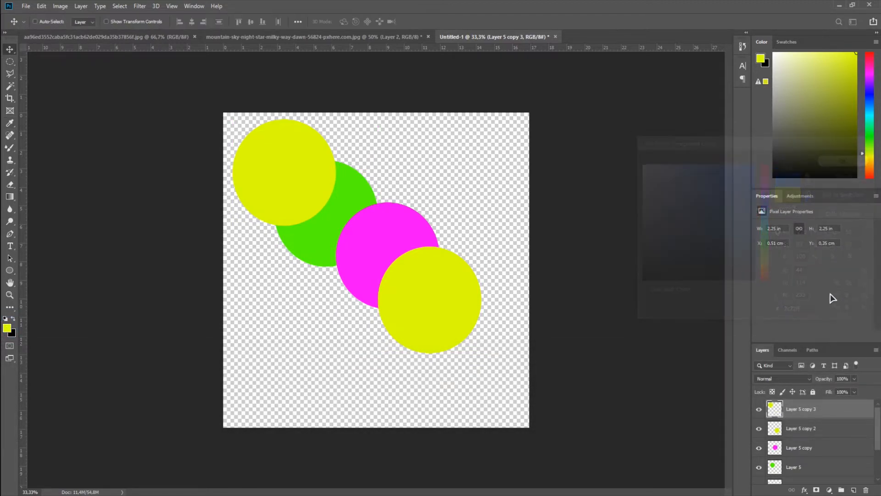
ctrl+click(776, 409)
key(alt+BackSpace)
key(ctrl+d)
Arrange the blue circle below the green one and the yellow circle below the magenta one as an overlapping cluster.
drag(328, 169, 338, 265)
drag(440, 297, 385, 335)
ctrl+click(453, 297)
click(793, 410)
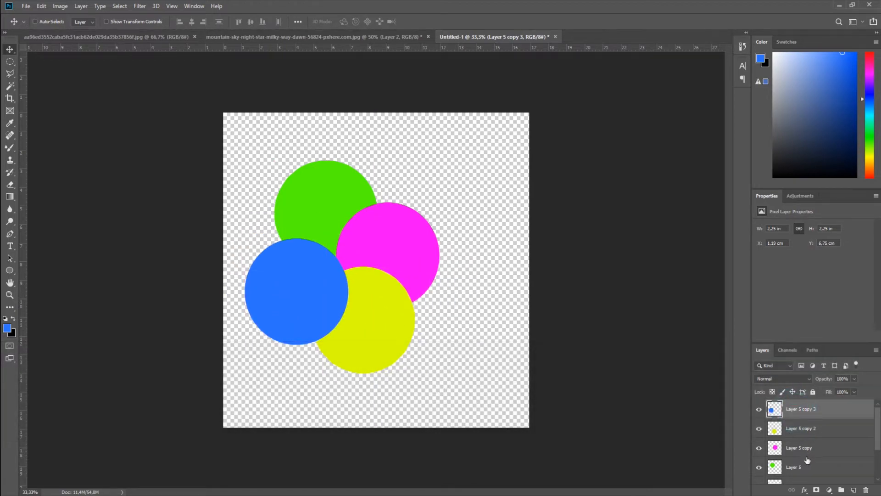
Enlarge the four overlapping circles together to nearly fill the canvas and merge their layers into one.
shift+click(796, 466)
drag(417, 304, 455, 295)
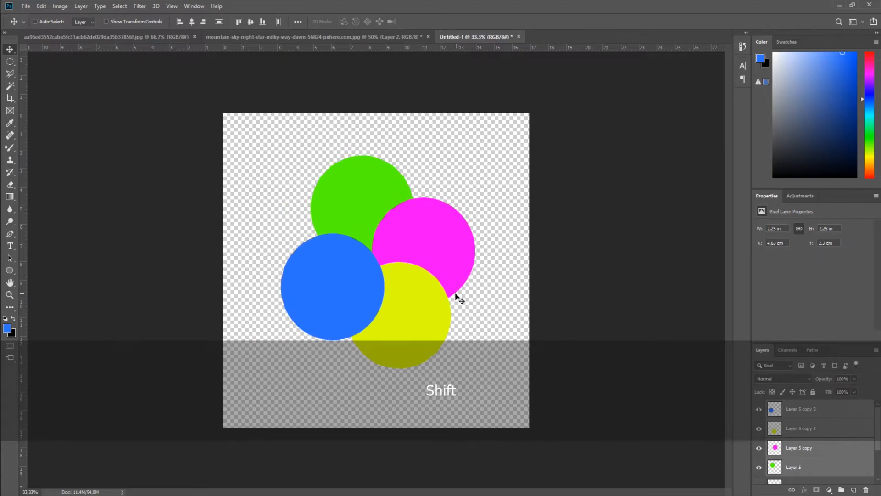
key(ctrl+t)
drag(474, 158, 536, 117)
drag(281, 367, 246, 404)
drag(419, 242, 412, 258)
key(Return)
key(ctrl+e)
Apply a Gaussian Blur with a radius of 112,9 pixels to the merged circles.
click(139, 6)
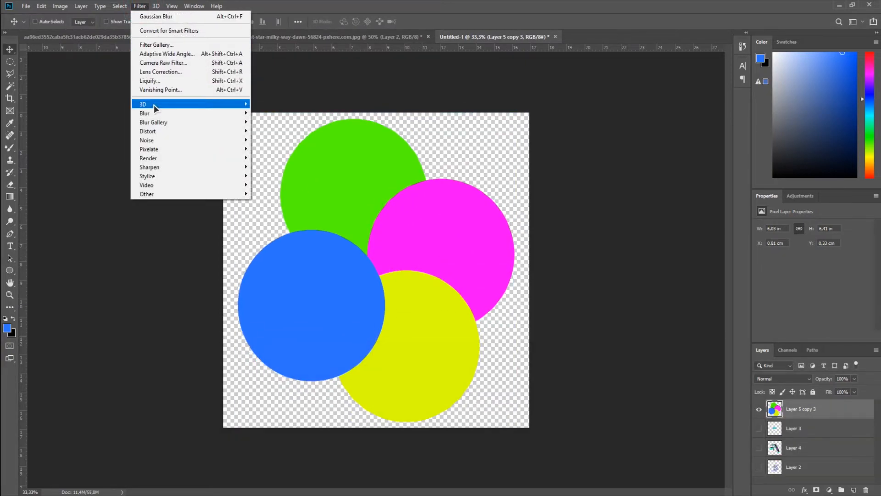
mouse_move(151, 113)
click(285, 150)
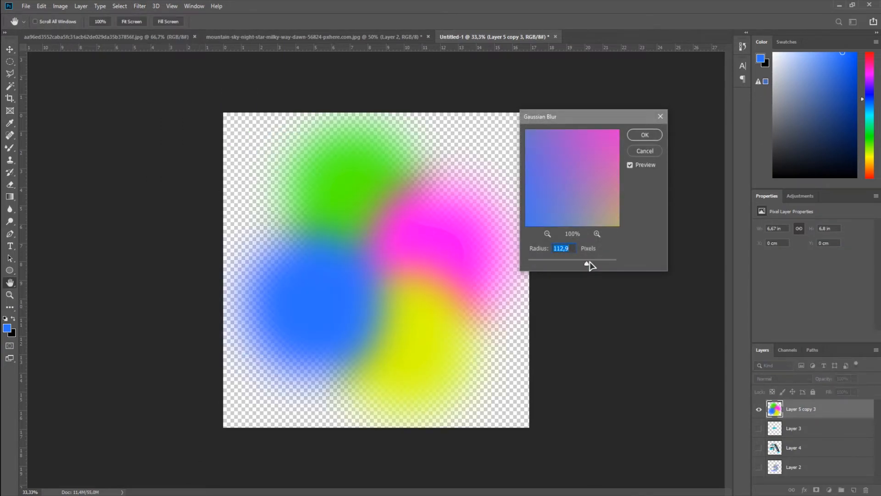
click(642, 137)
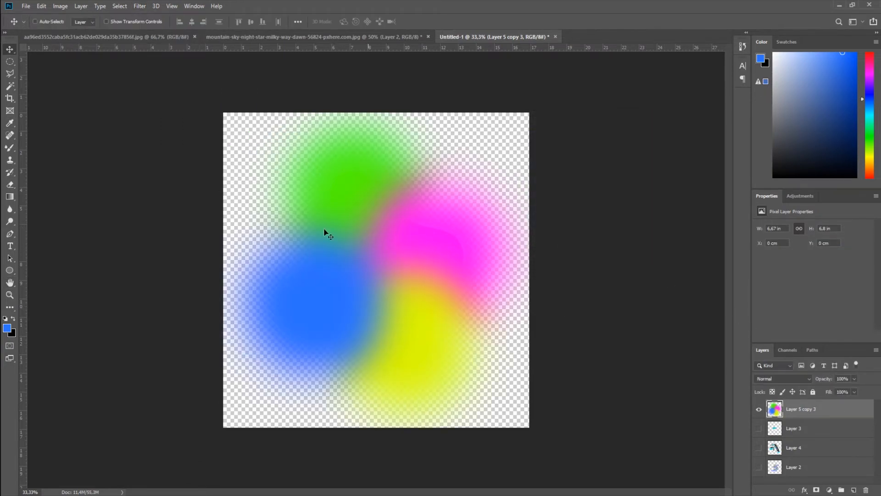
Set up a soft 250 px Mixer Brush and sample the blurred circles where their colors meet.
click(9, 148)
right_click(395, 238)
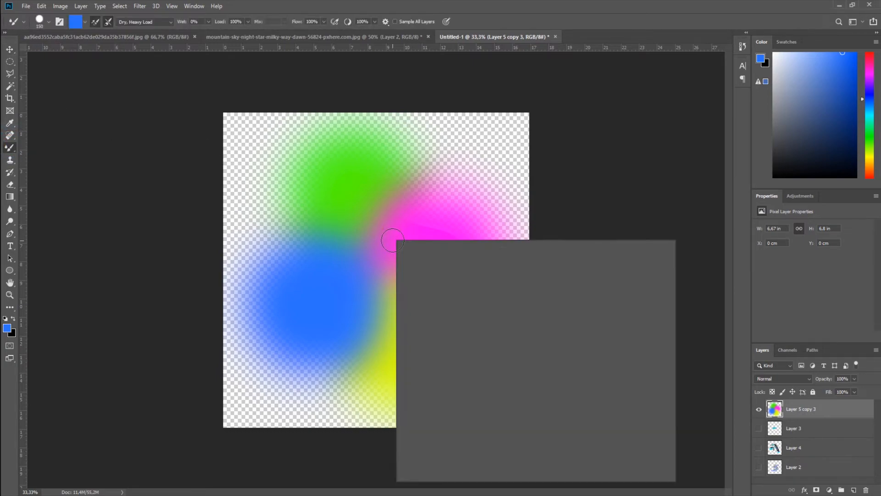
click(465, 12)
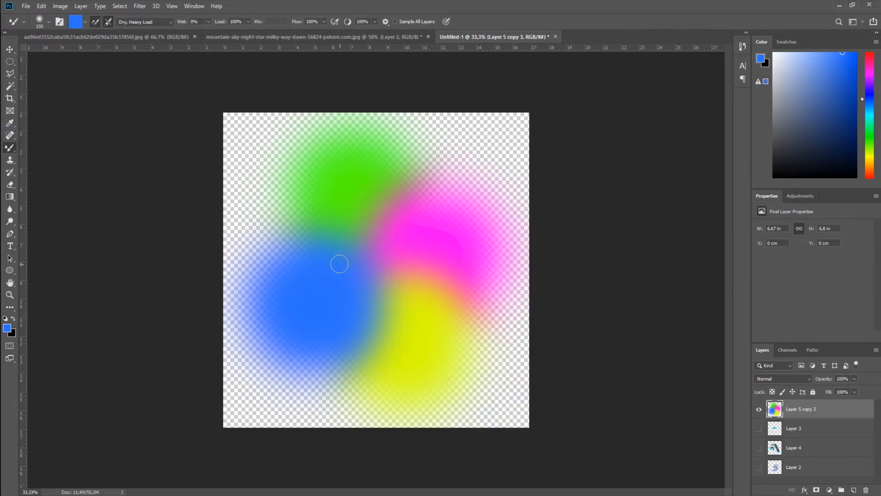
key(bracketright)
key(bracketright)
key(bracketright)
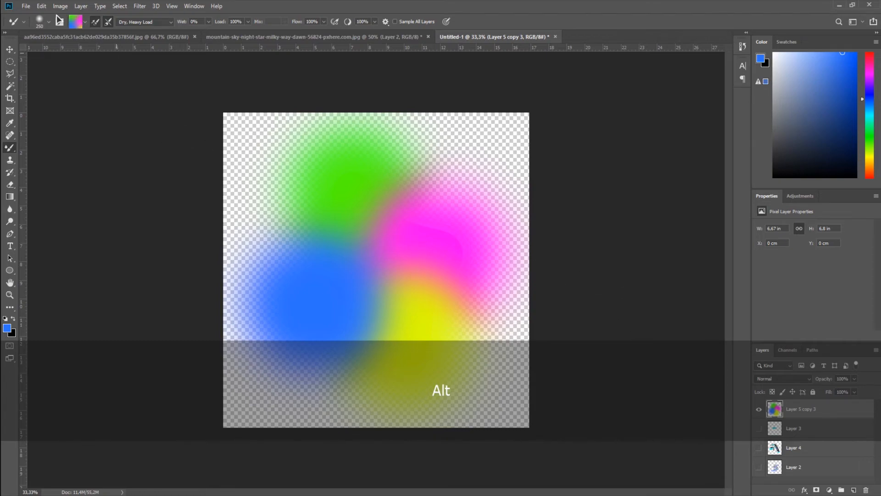
Hide the blurred circles layer and add a new empty layer above Layer 3.
click(759, 409)
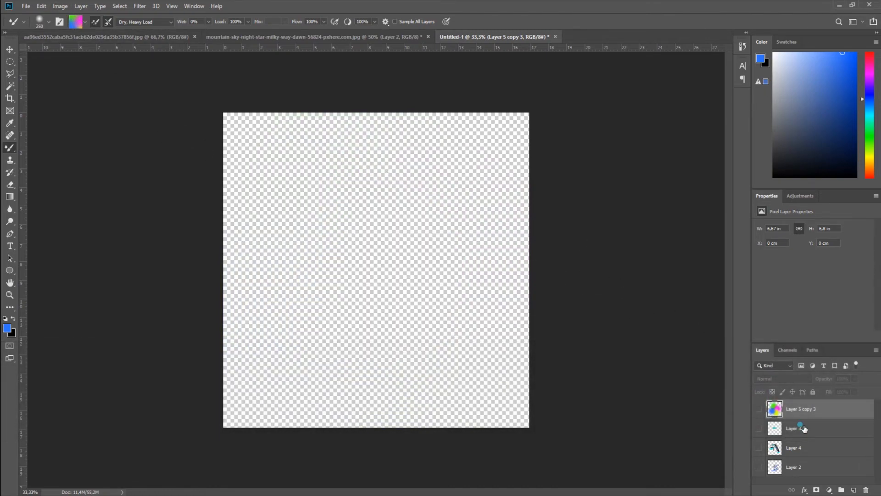
click(799, 428)
click(852, 490)
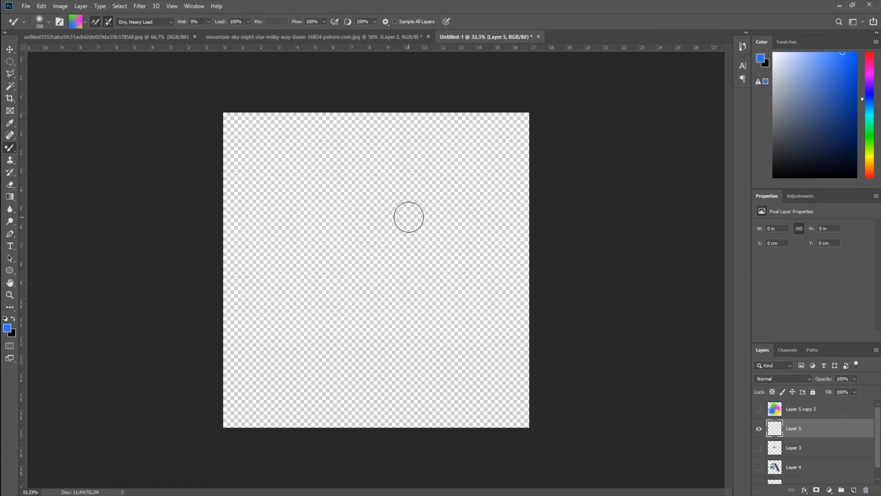
Switch the Mixer Brush to the Hard Round preset with 100% hardness.
key(bracketright)
key(bracketright)
right_click(409, 217)
click(563, 298)
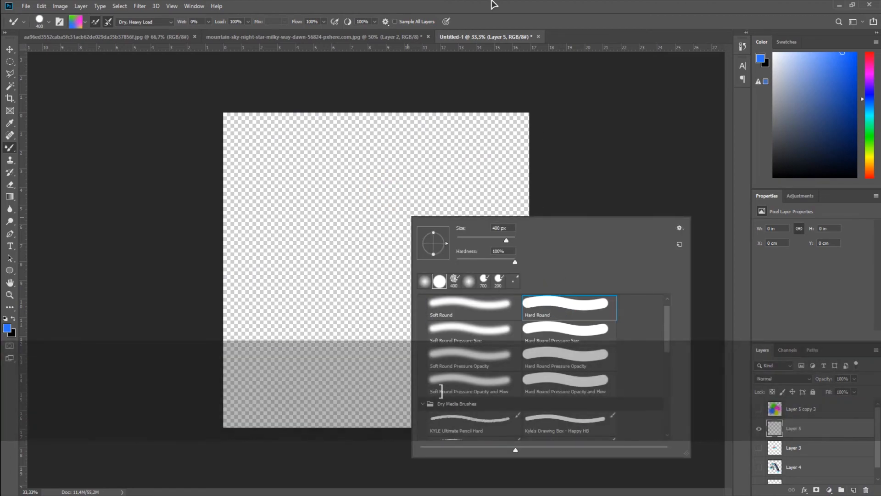
key(Return)
key(bracketleft)
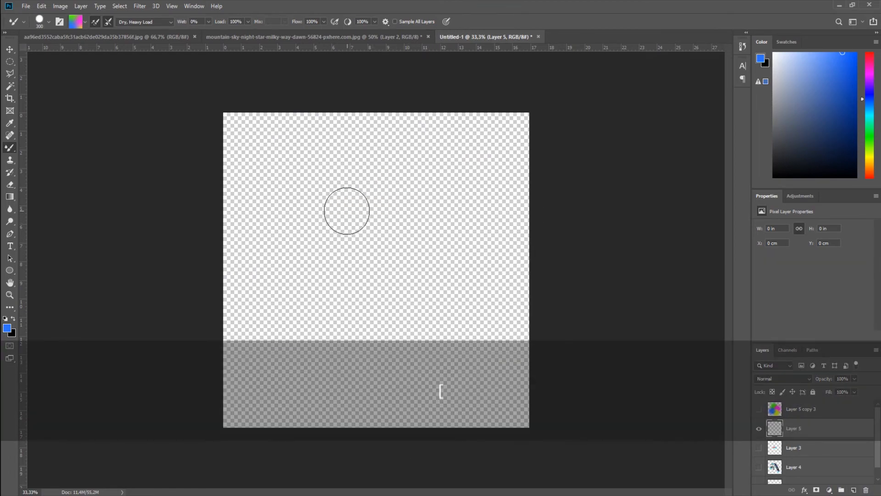
Enlarge the brush to 500 px and paint a wavy gradient tube across the upper half of the empty canvas.
key(bracketright)
key(bracketright)
mouse_move(280, 222)
mouse_down()
mouse_move(332, 234)
mouse_move(330, 245)
mouse_up()
mouse_move(396, 256)
mouse_down()
mouse_move(450, 185)
mouse_move(442, 202)
mouse_up()
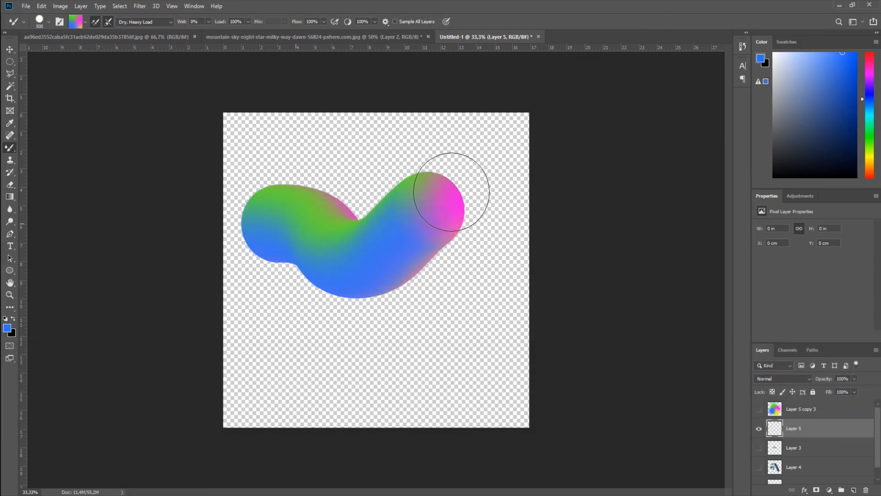
Reduce the brush to 250 px and paint a thinner gradient tube below the first one.
key(bracketleft)
key(bracketleft)
key(bracketleft)
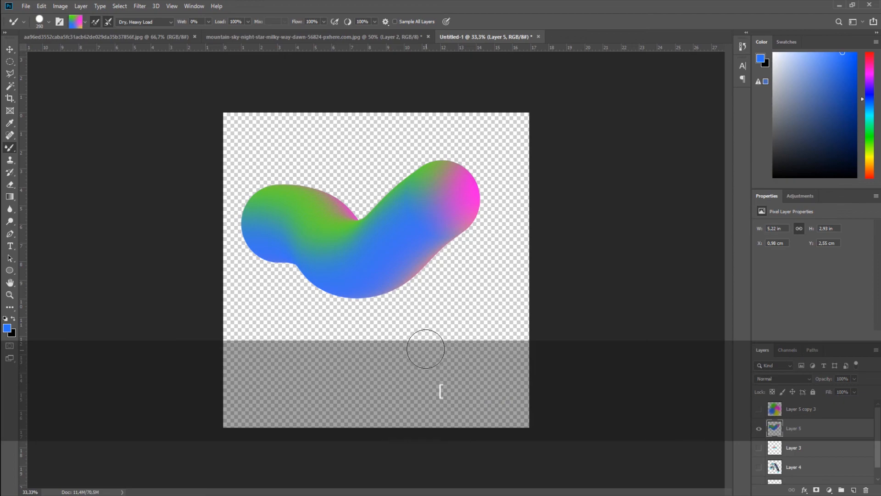
mouse_move(448, 308)
mouse_down()
mouse_move(391, 323)
mouse_move(446, 328)
mouse_move(453, 338)
mouse_move(392, 357)
mouse_move(330, 353)
mouse_up()
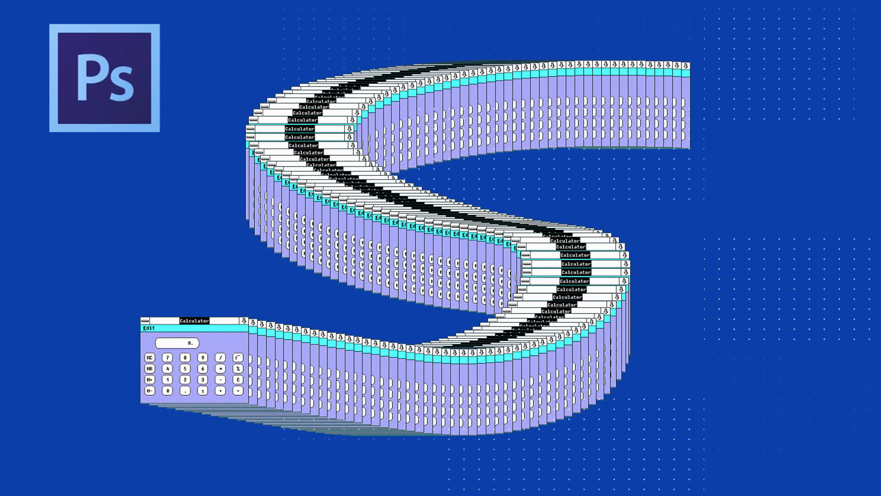